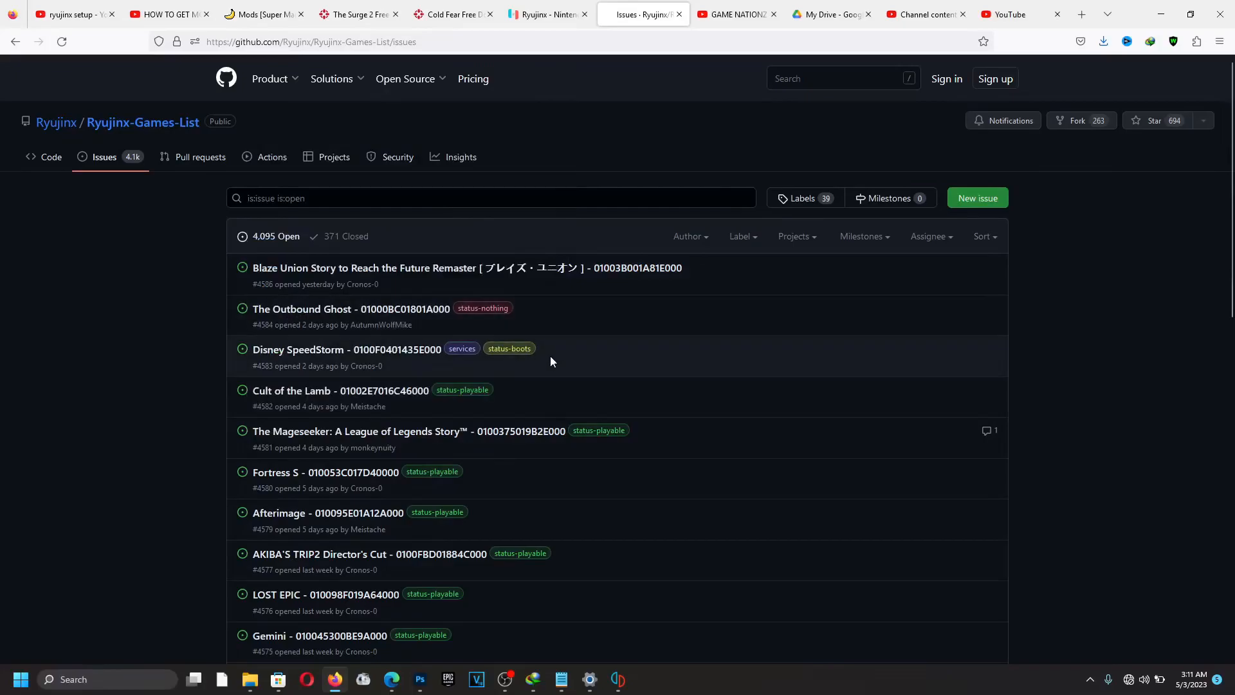
Scroll up and down through the open web page.
scroll(444, 390, "down", 2)
scroll(430, 392, "down", 3)
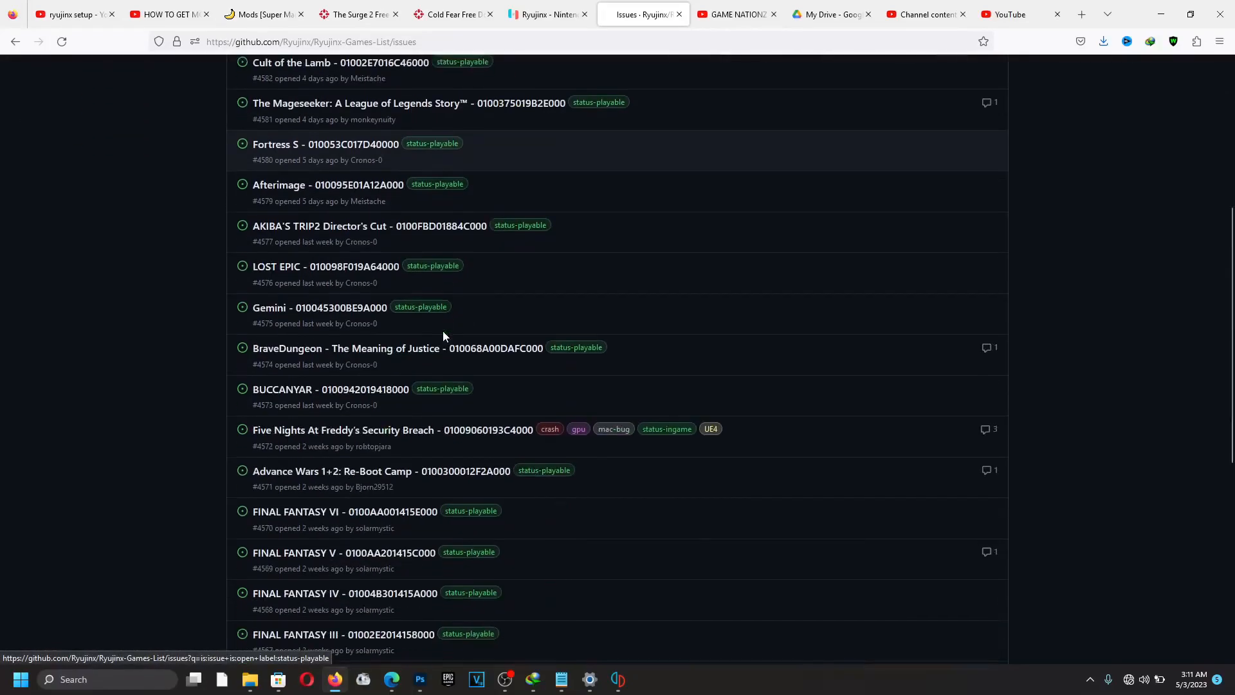
scroll(443, 262, "up", 4)
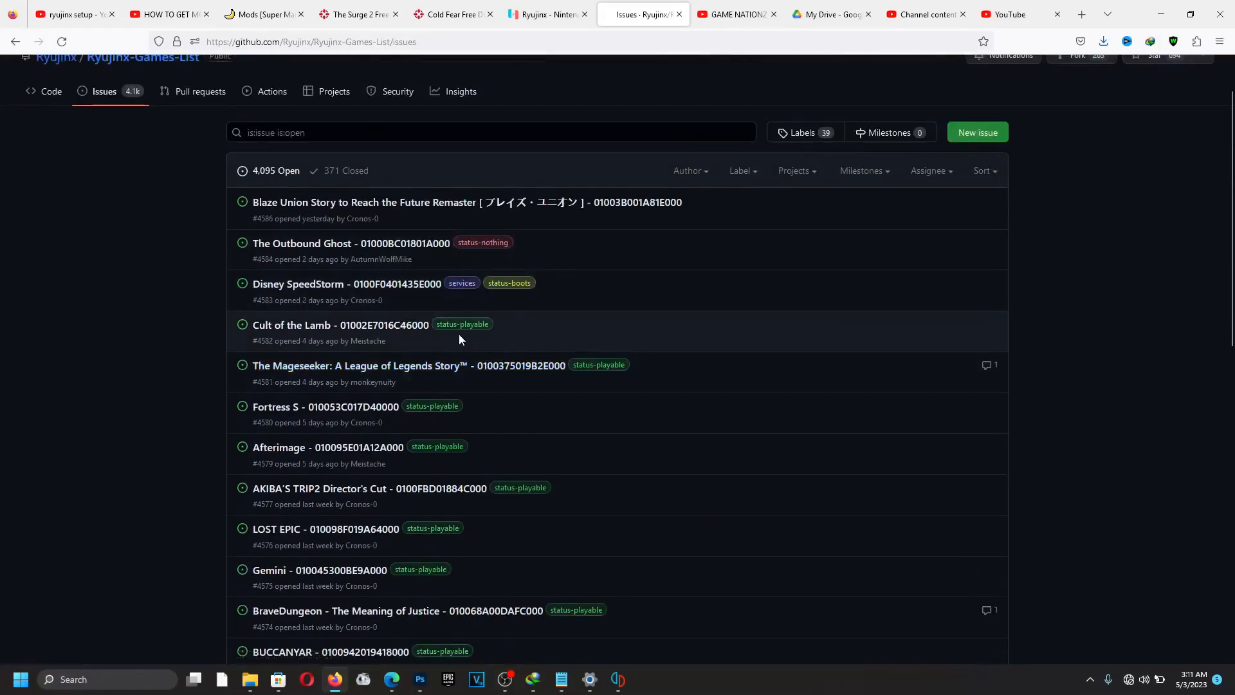
mouse_move(451, 330)
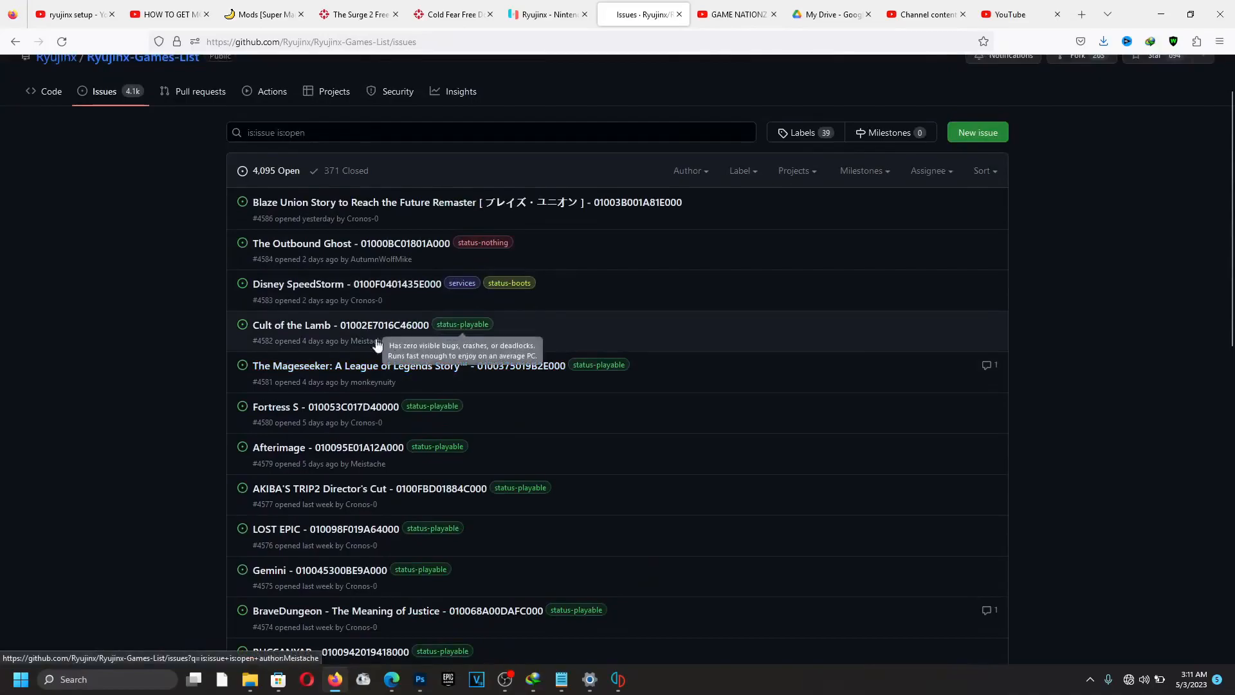
scroll(544, 413, "down", 3)
scroll(544, 413, "down", 6)
scroll(535, 407, "up", 10)
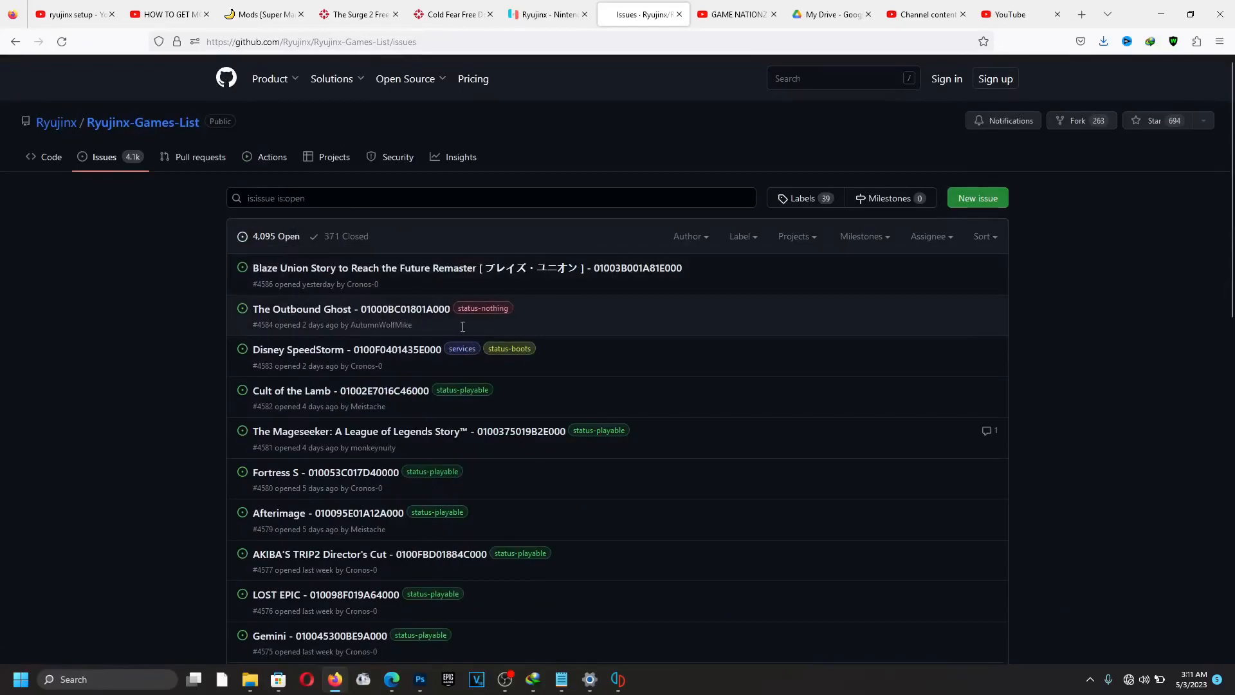
scroll(499, 322, "down", 9)
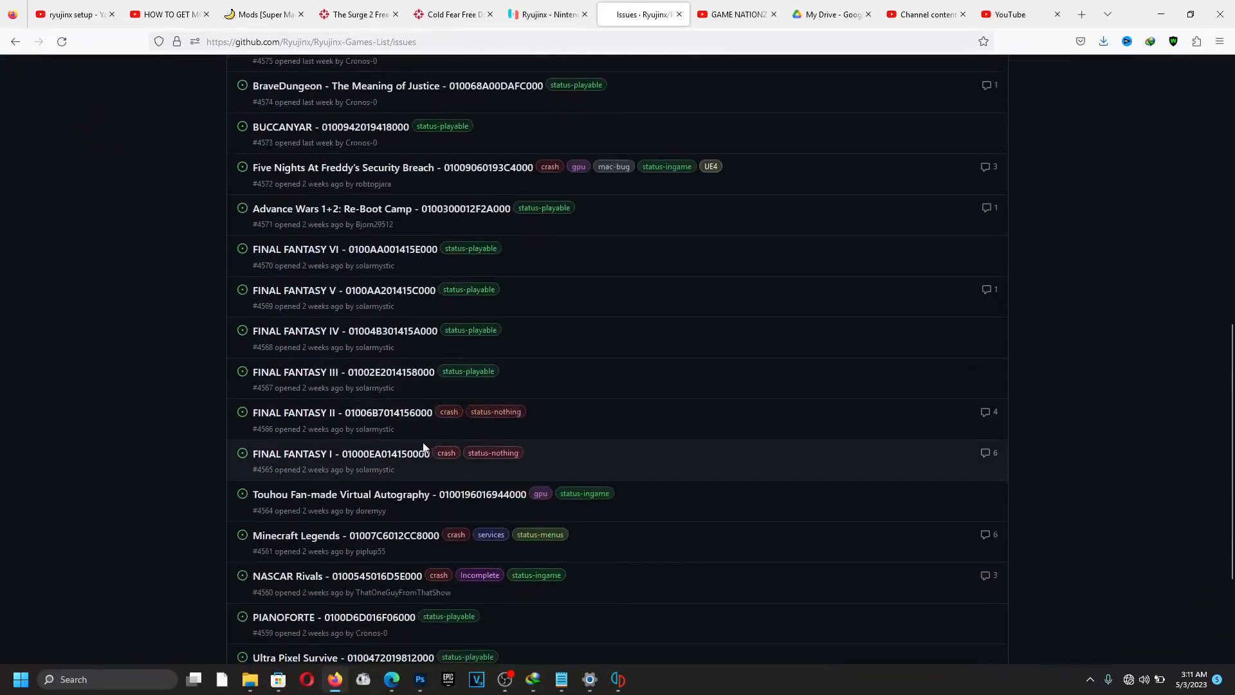
scroll(477, 416, "up", 7)
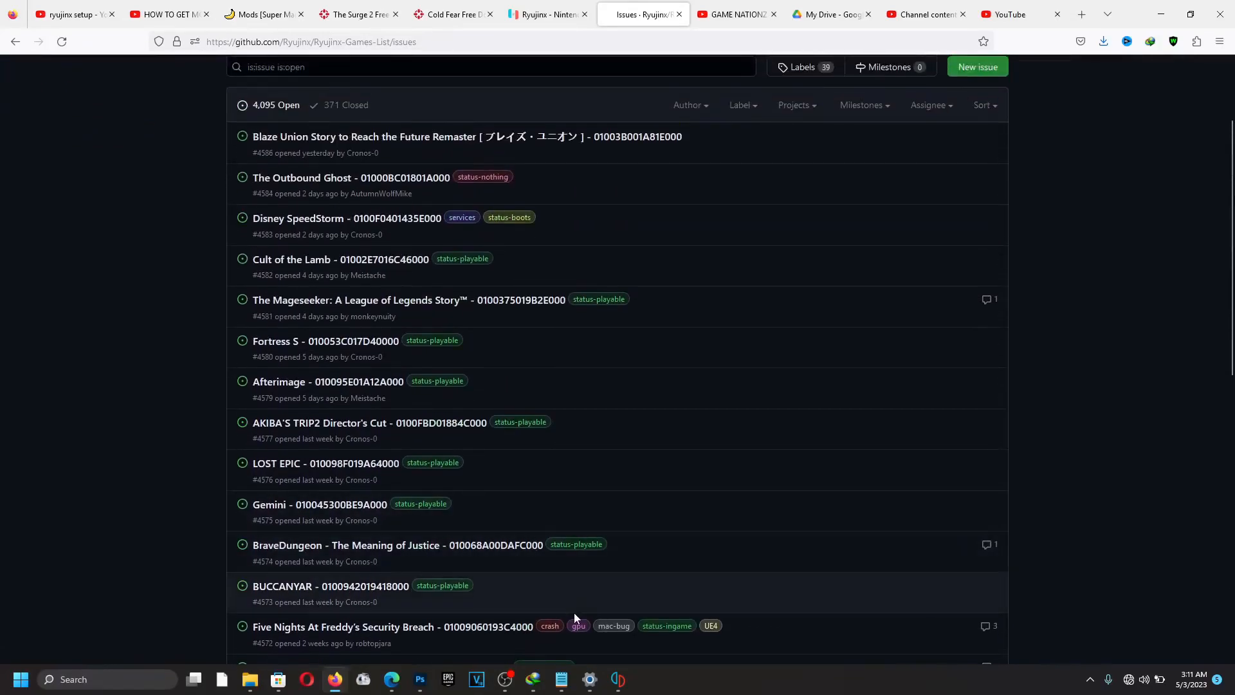
scroll(469, 364, "down", 10)
scroll(461, 283, "up", 11)
scroll(461, 287, "down", 1)
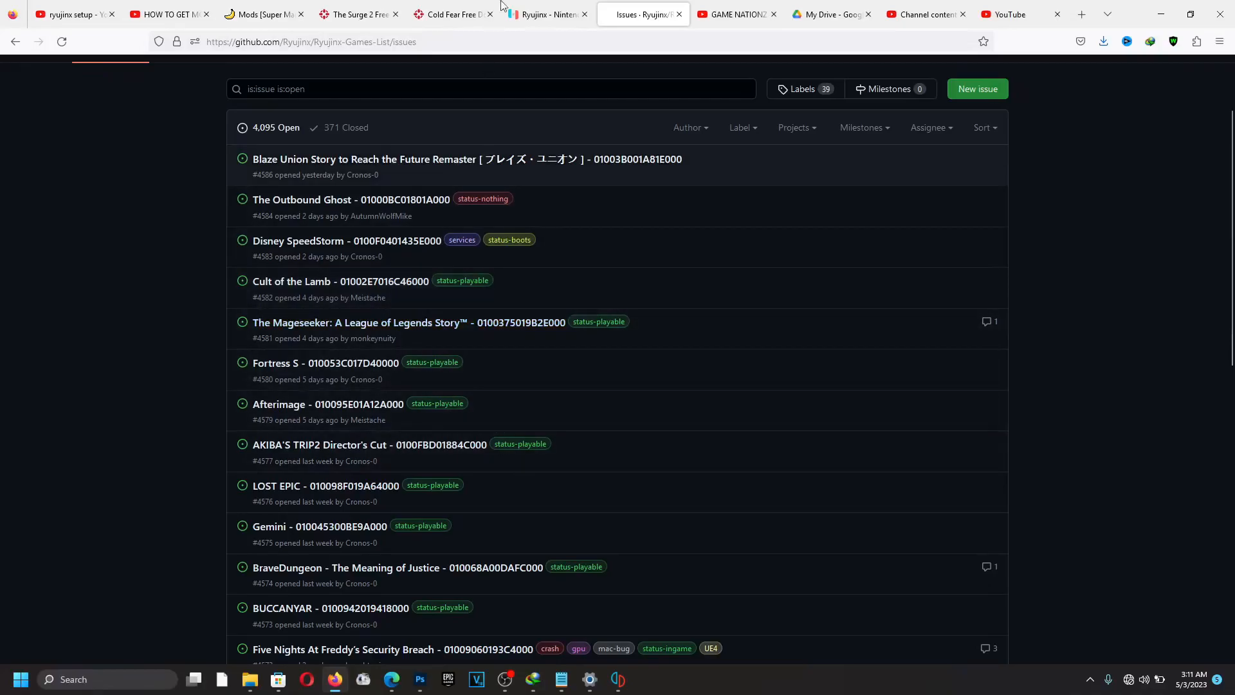
Download the Windows build ryujinx-1.1.744-win_x64.zip from ryujinx.org, then open File Explorer.
left_click(543, 14)
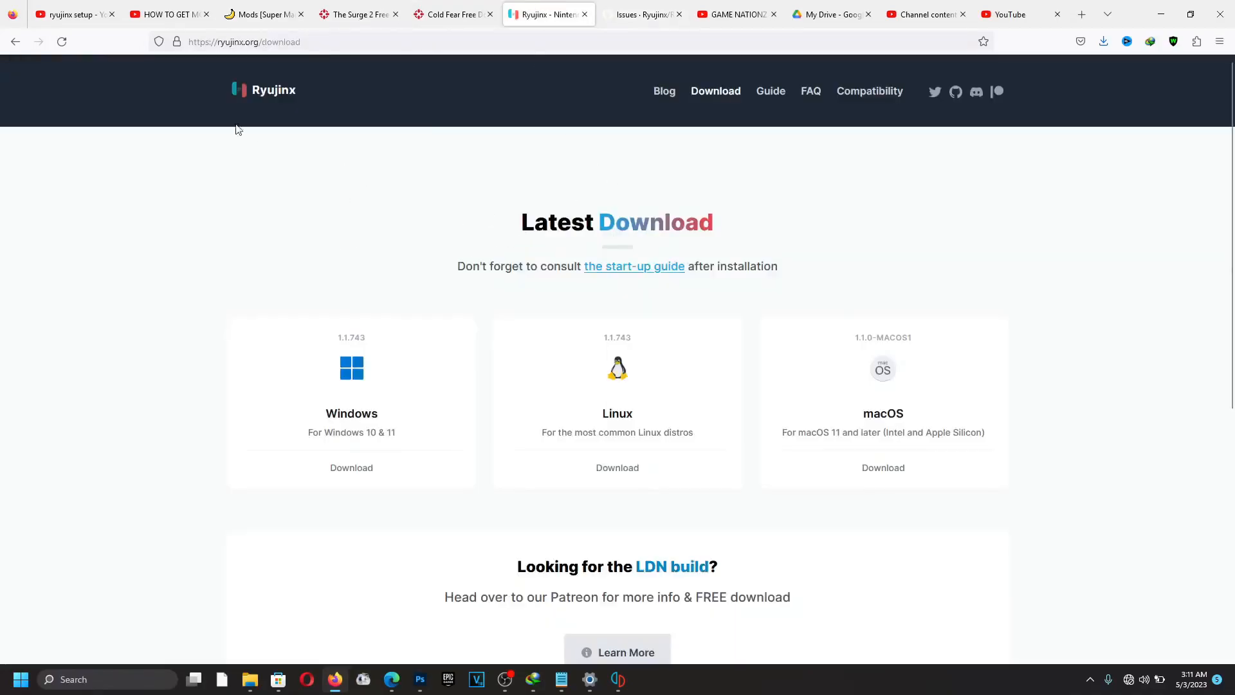
scroll(617, 278, "down", 3)
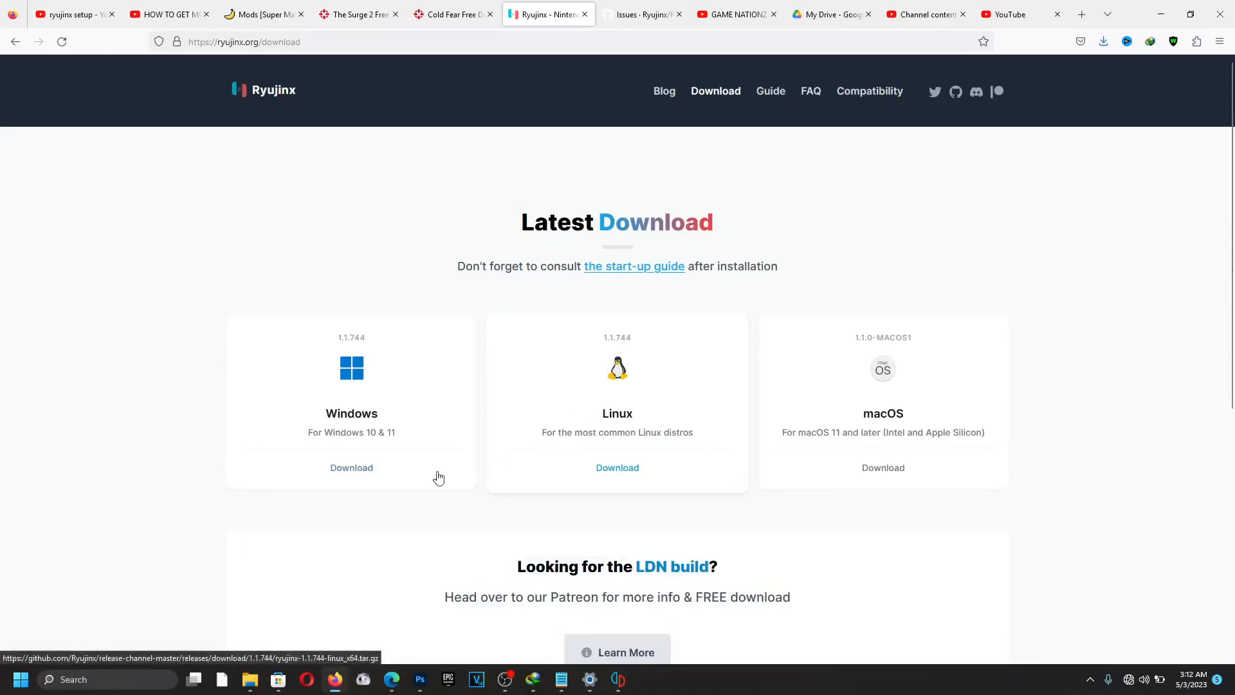
left_click(366, 474)
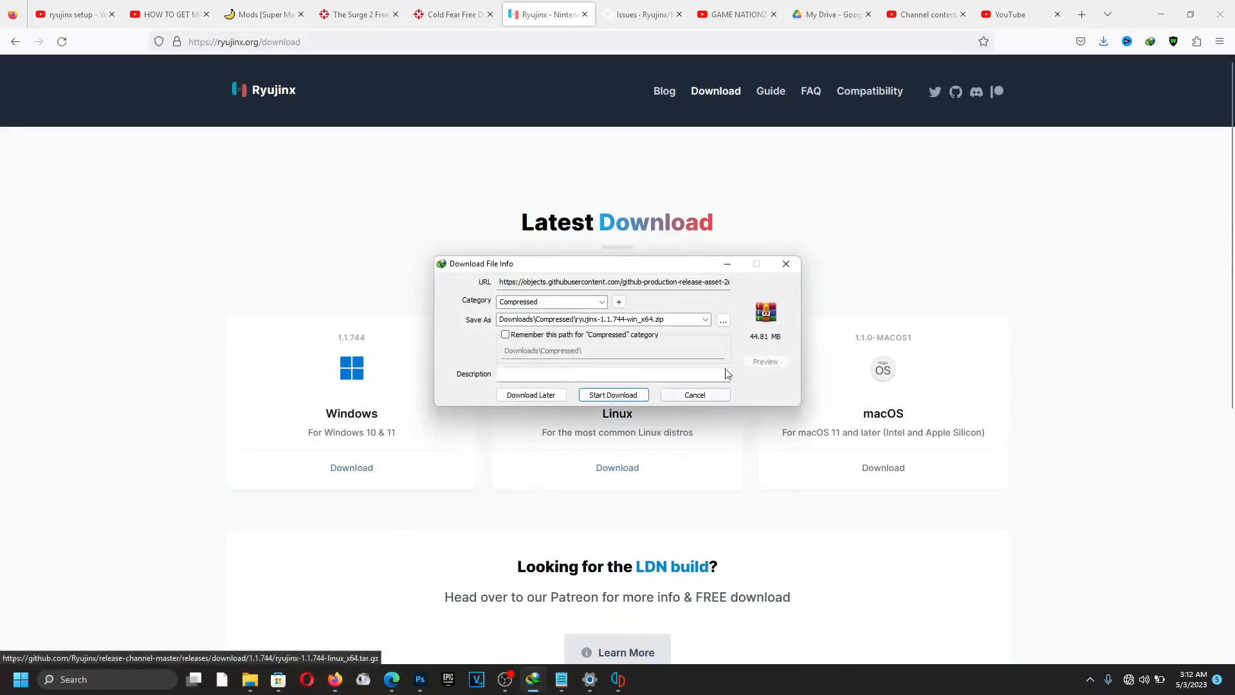
left_click(634, 400)
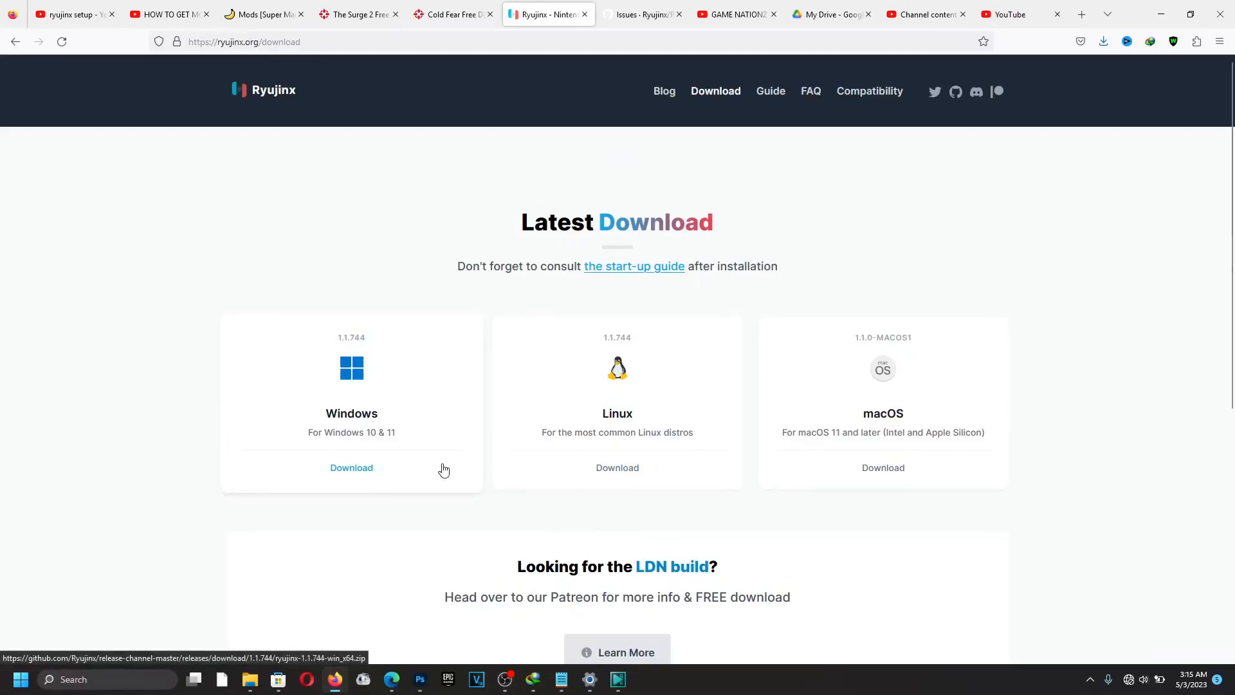
key("super+e")
Locate the ryujinx-1.1.744-win_x64 archive in Downloads > Compressed, then minimize Explorer.
left_click(710, 179)
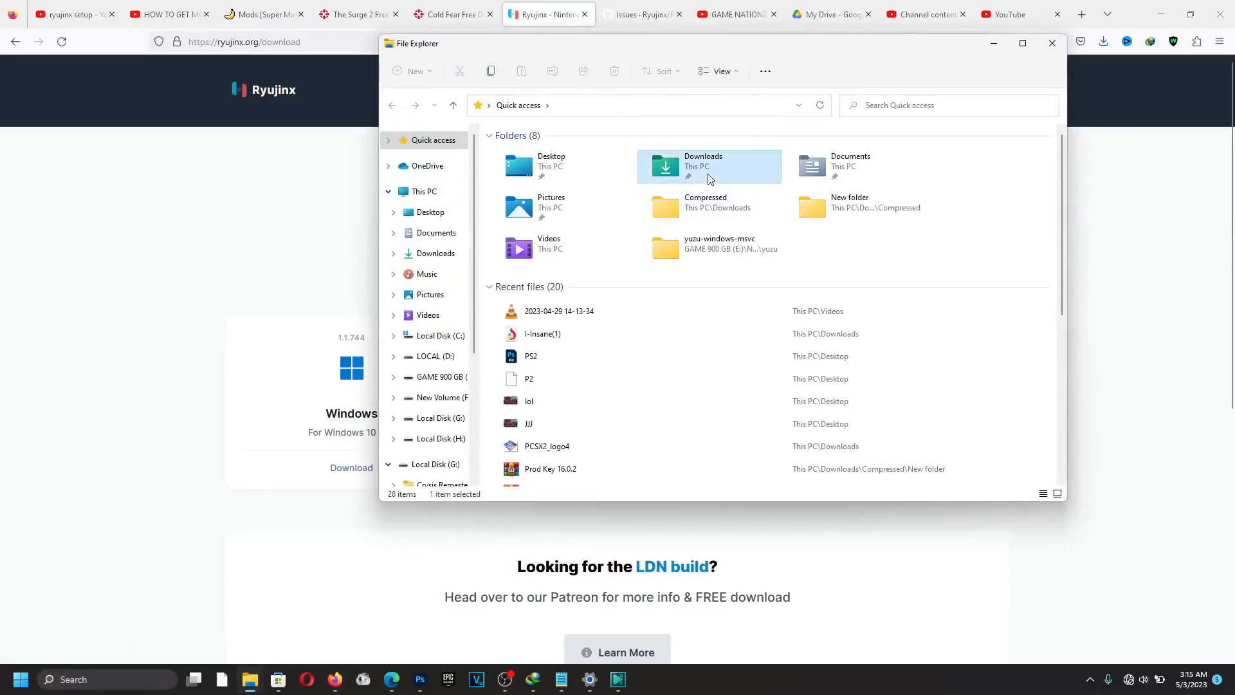
double_click(710, 179)
double_click(975, 235)
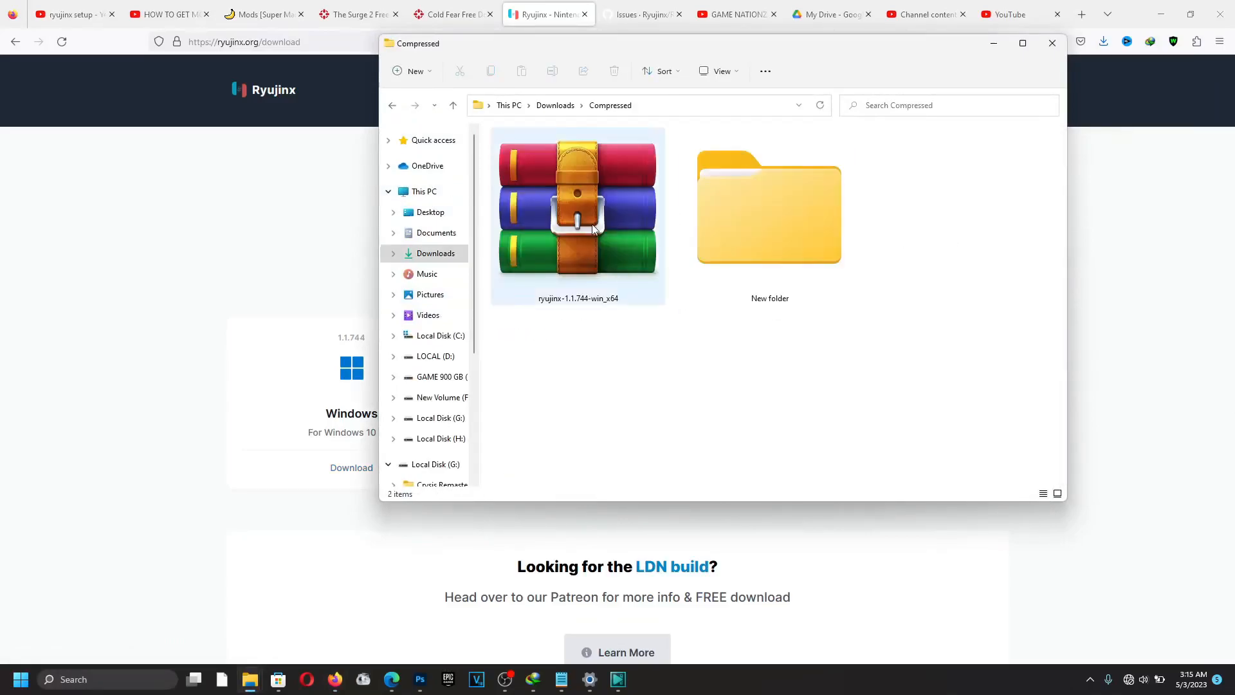
left_click(601, 278)
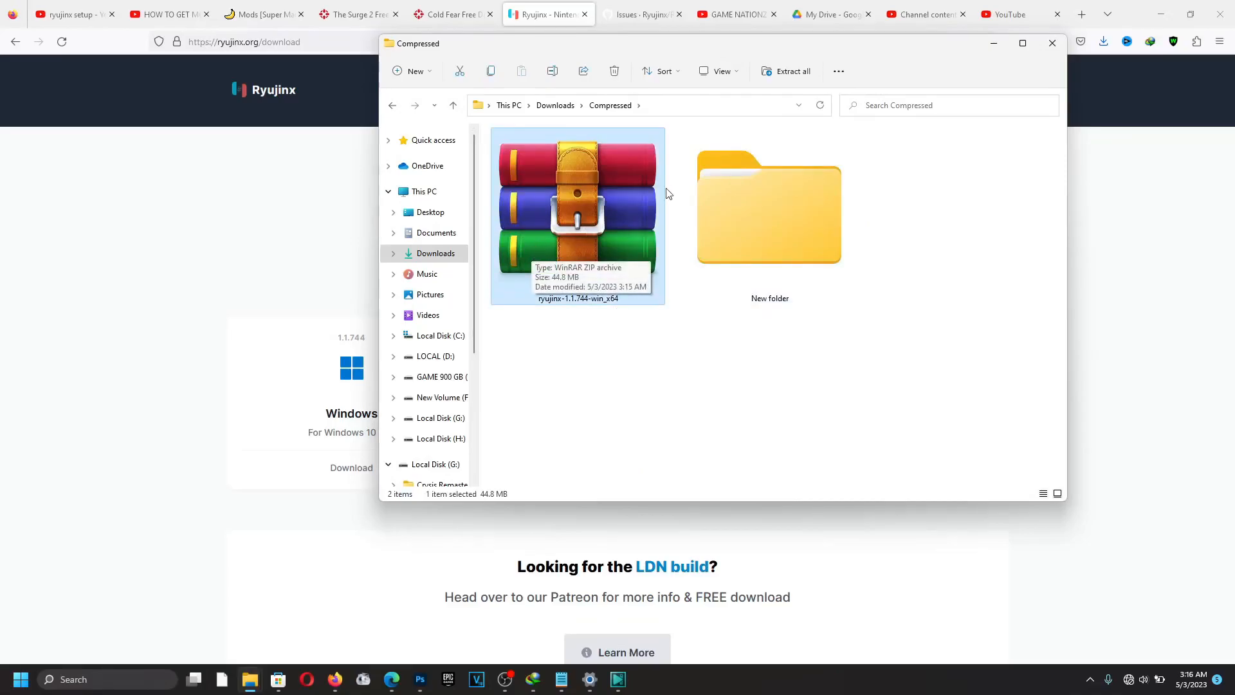
left_click(992, 44)
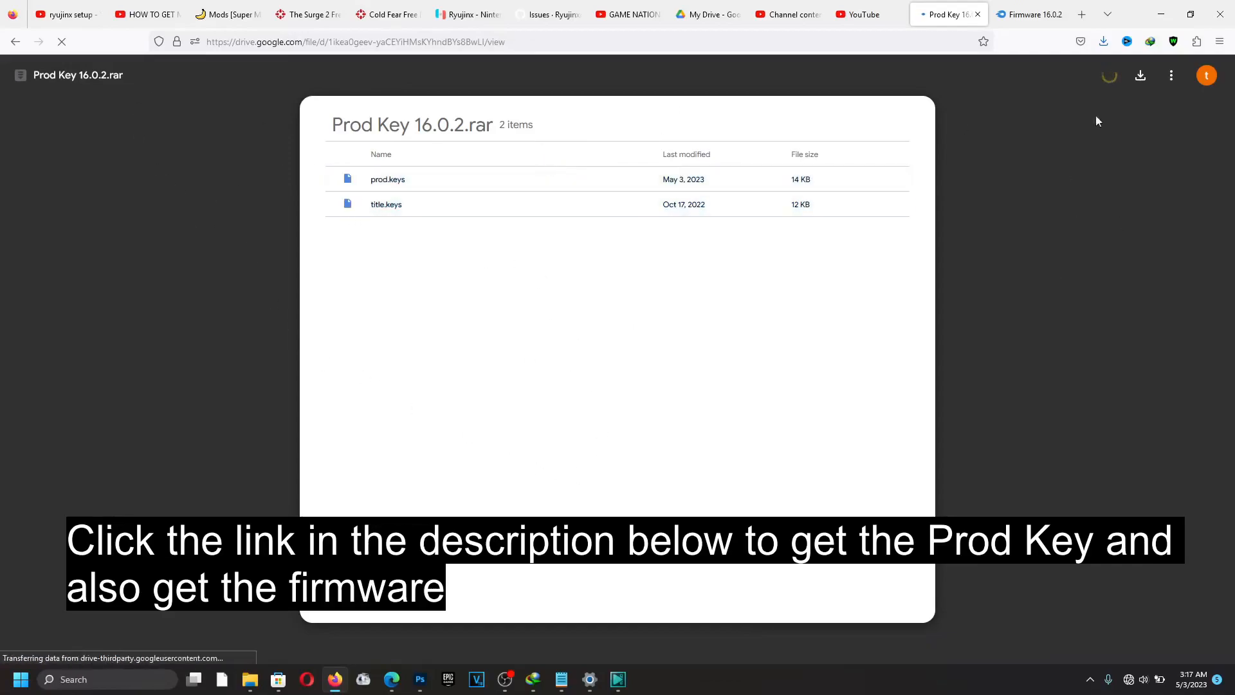
Download Prod Key 16.0.2.rar from Google Drive, then go to the Firmware 16.0.2 page.
left_click(1140, 77)
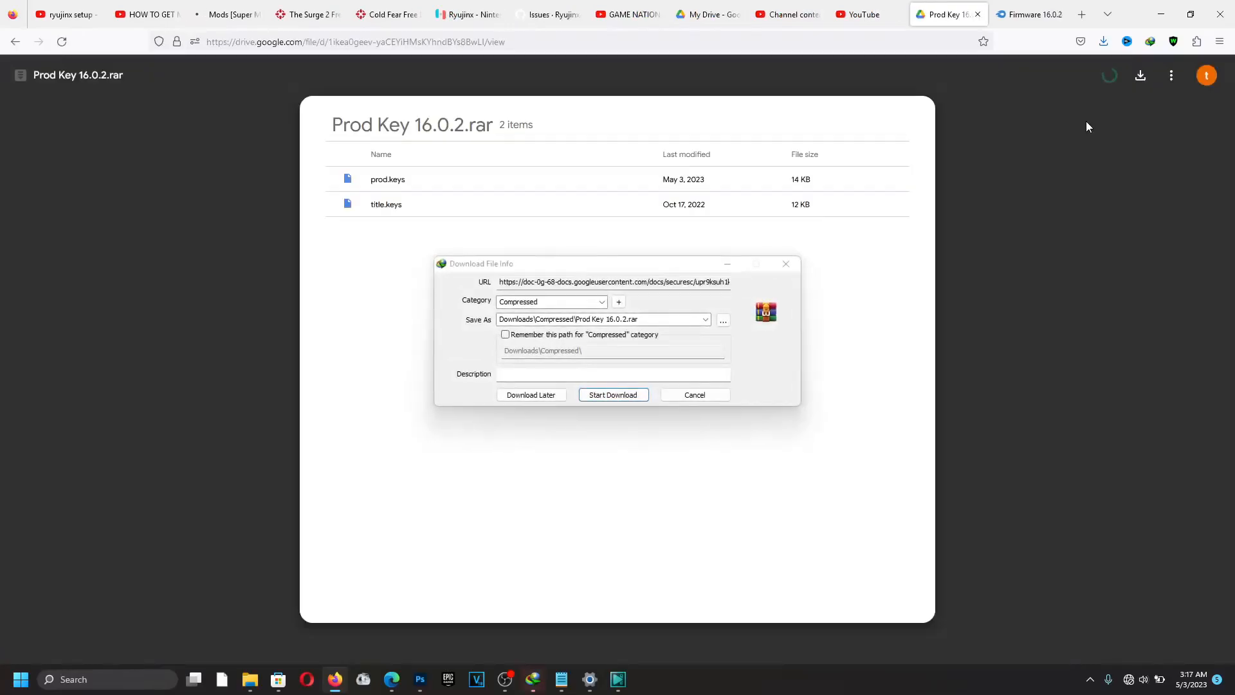
left_click(603, 395)
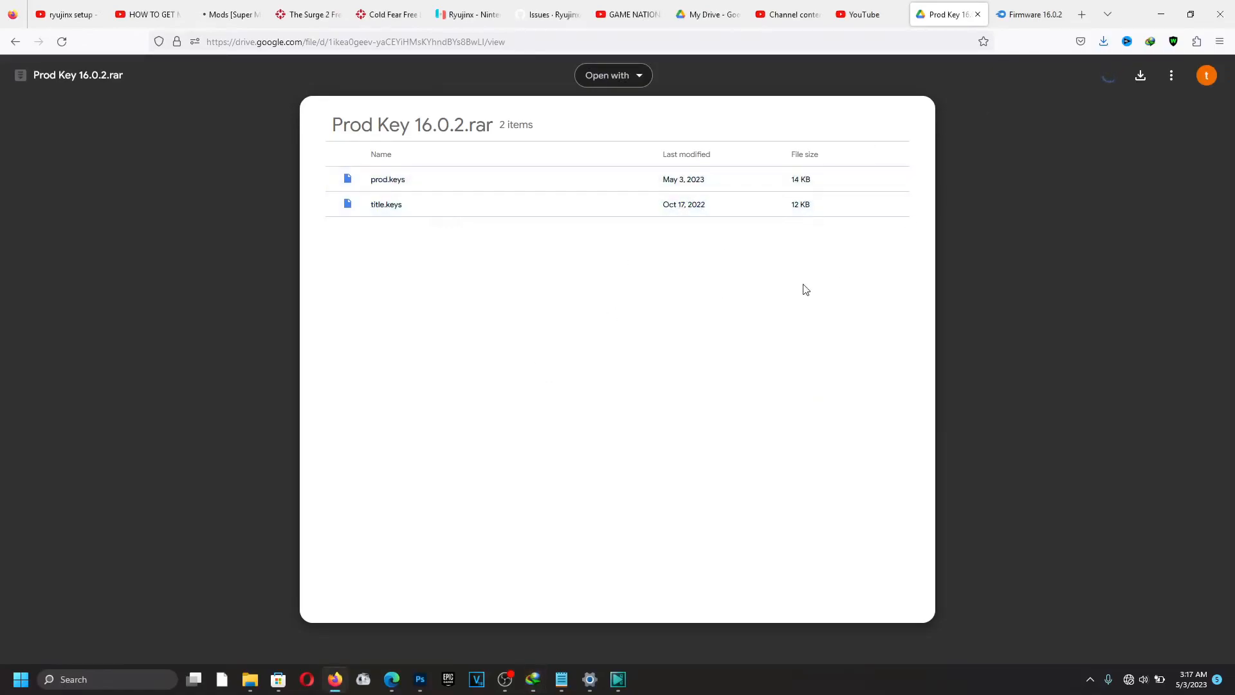
left_click(1023, 16)
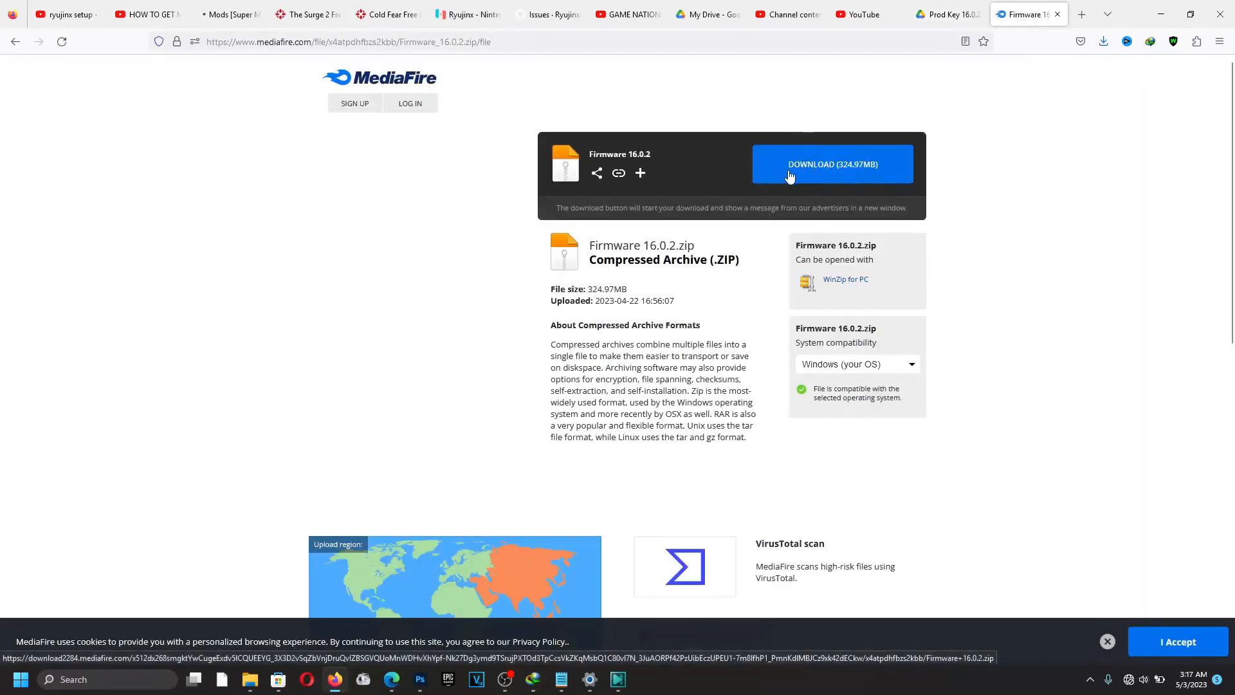
Download the 324.97 MB Firmware 16.0.2.zip from MediaFire, closing the ad popup.
left_click(857, 179)
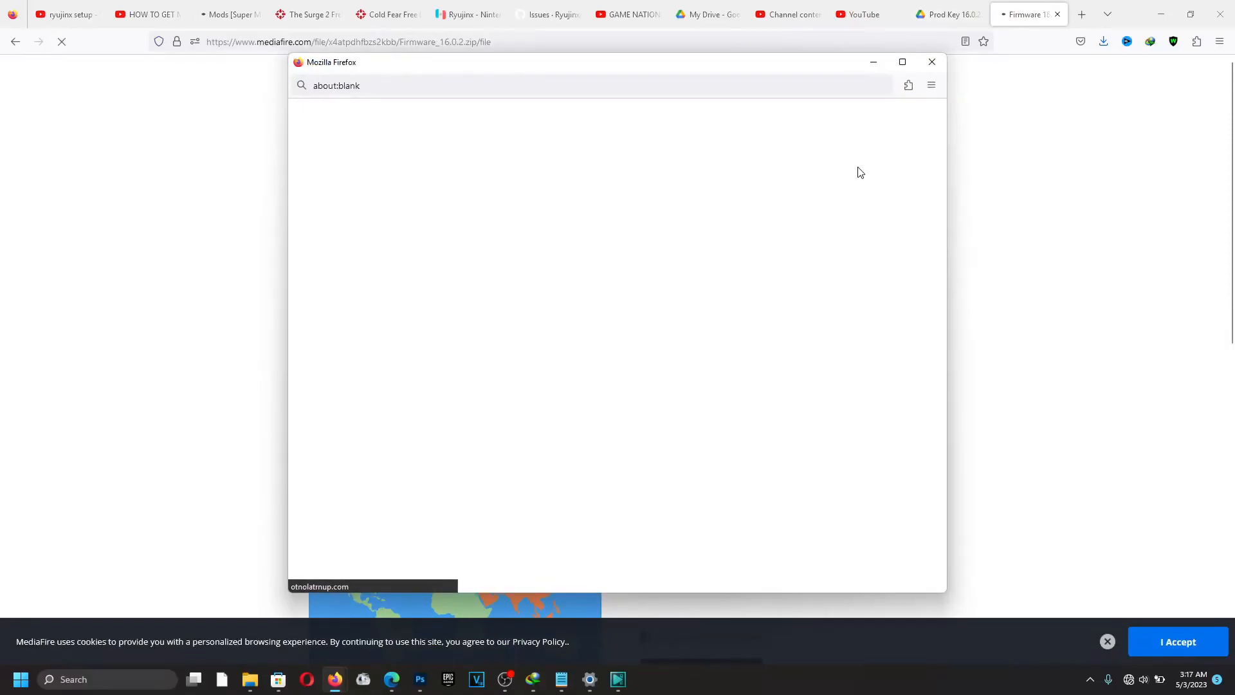
left_click(931, 62)
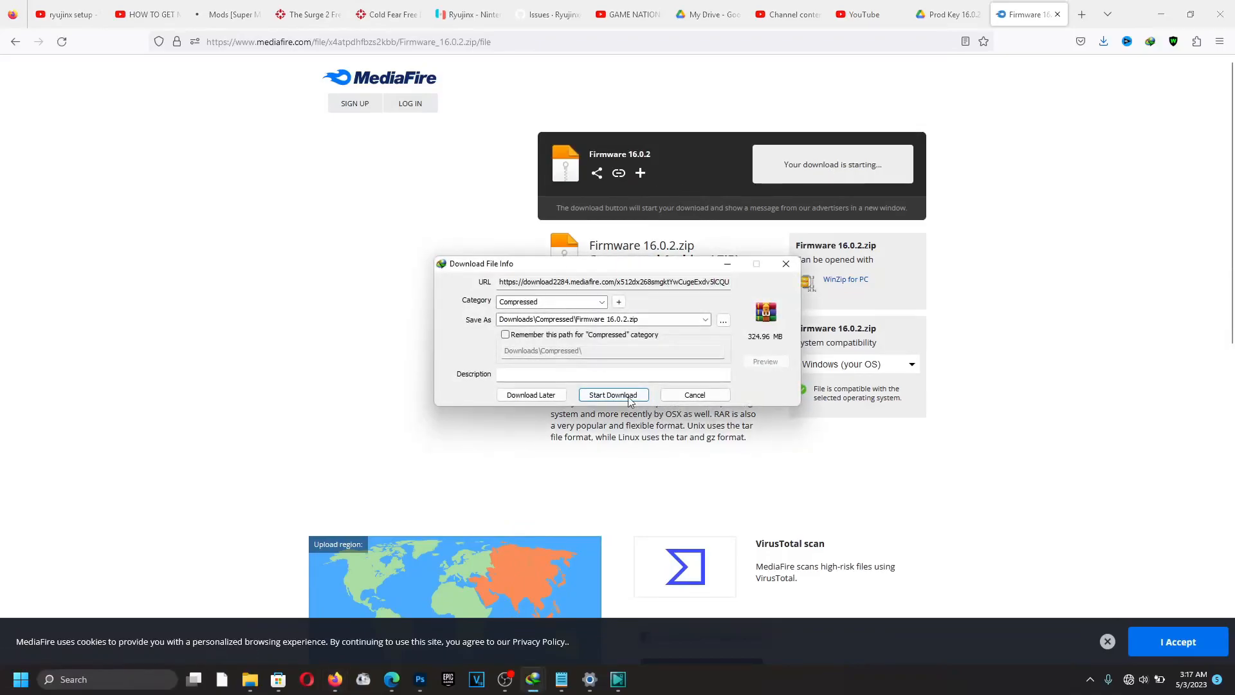
left_click(627, 396)
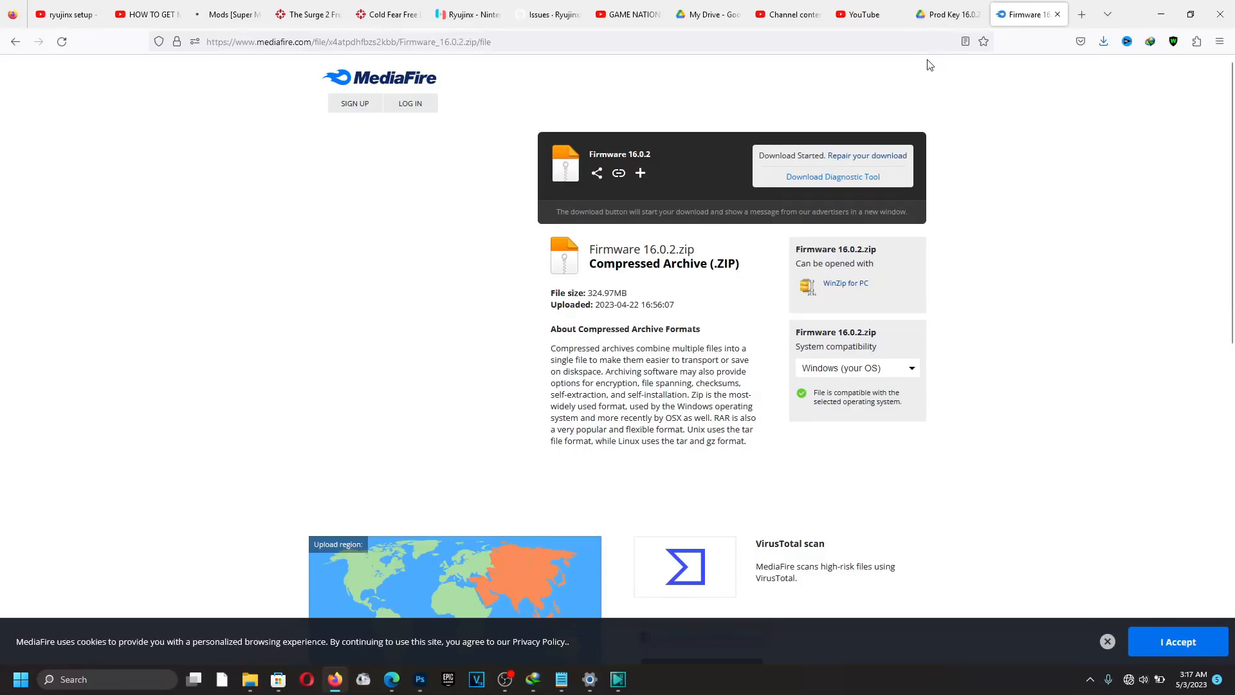
key("super+e")
Open Downloads > Compressed in a maximized File Explorer window.
left_click(658, 197)
double_click(658, 201)
left_click(1047, 61)
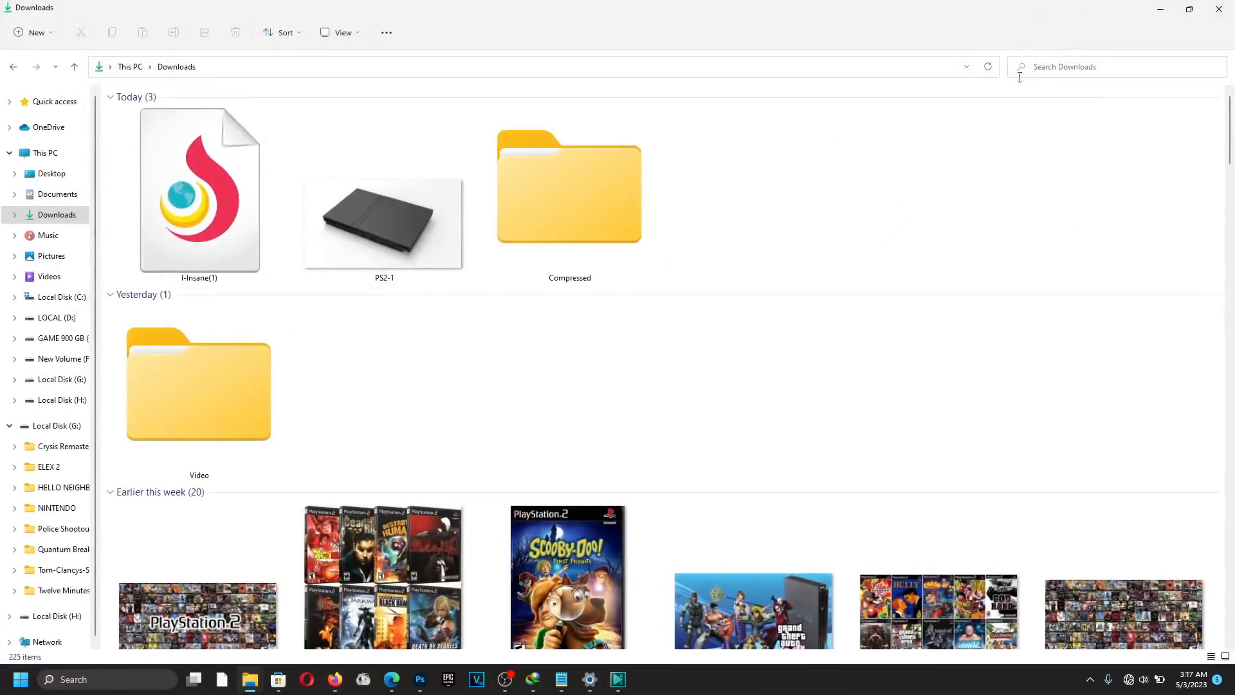
left_click(630, 204)
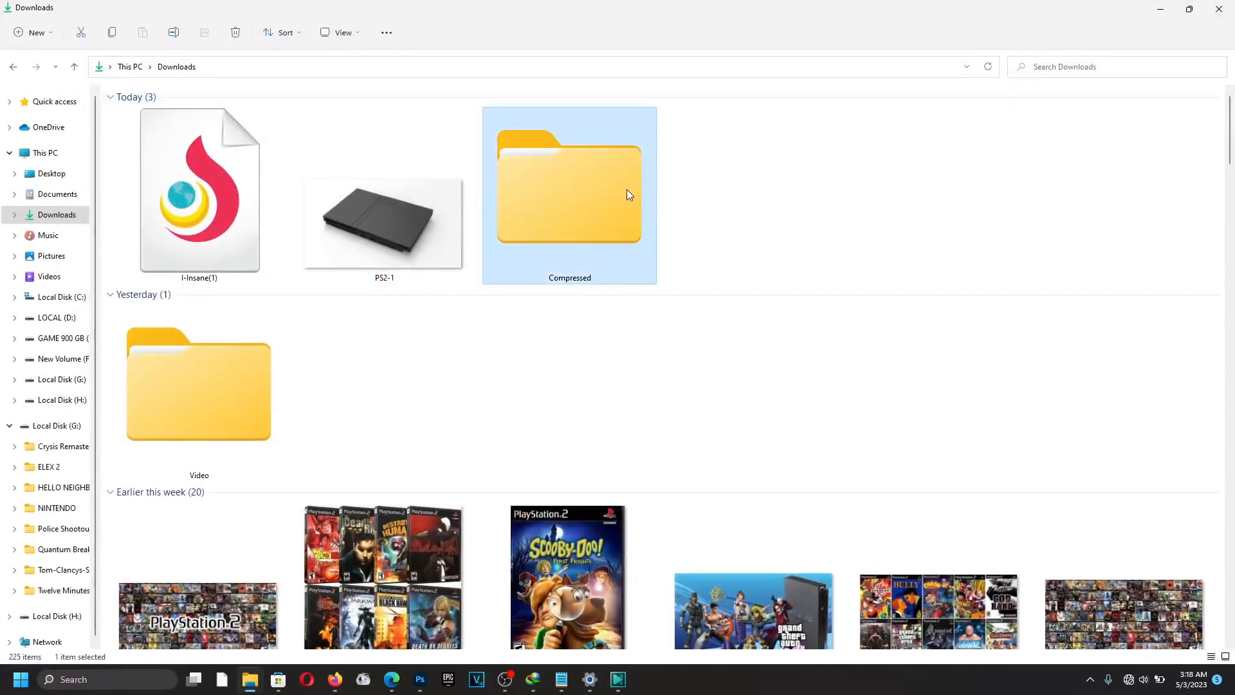
double_click(626, 189)
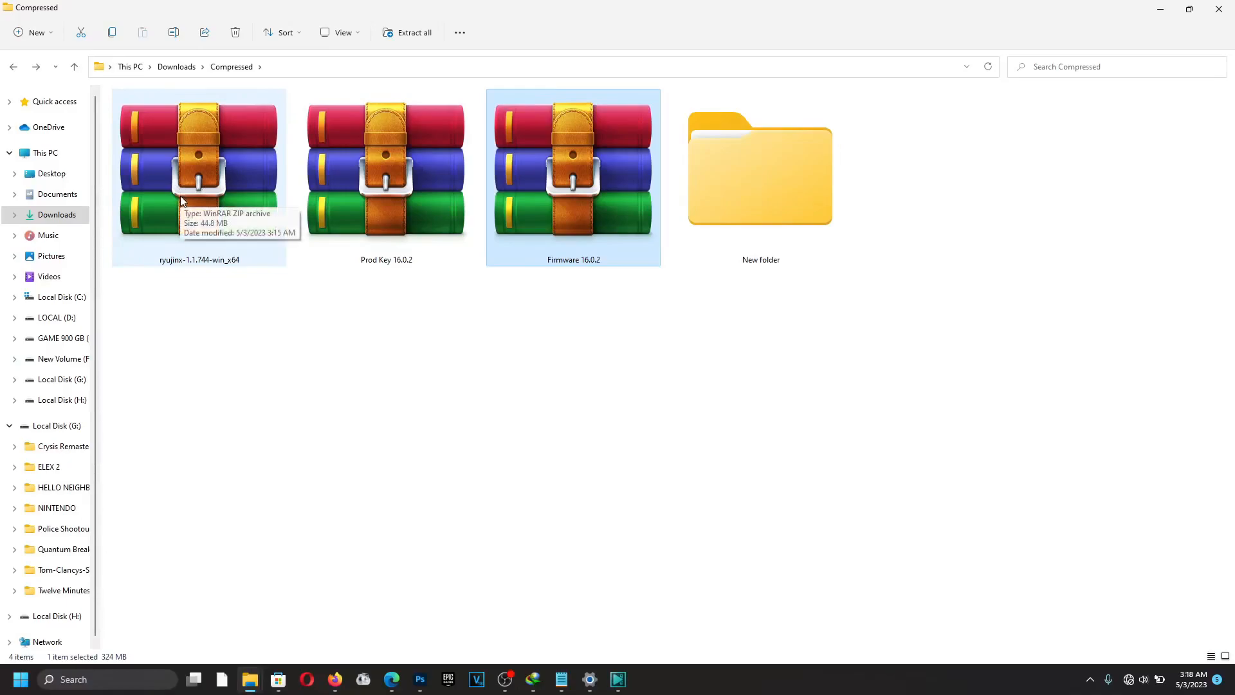
left_click(404, 243)
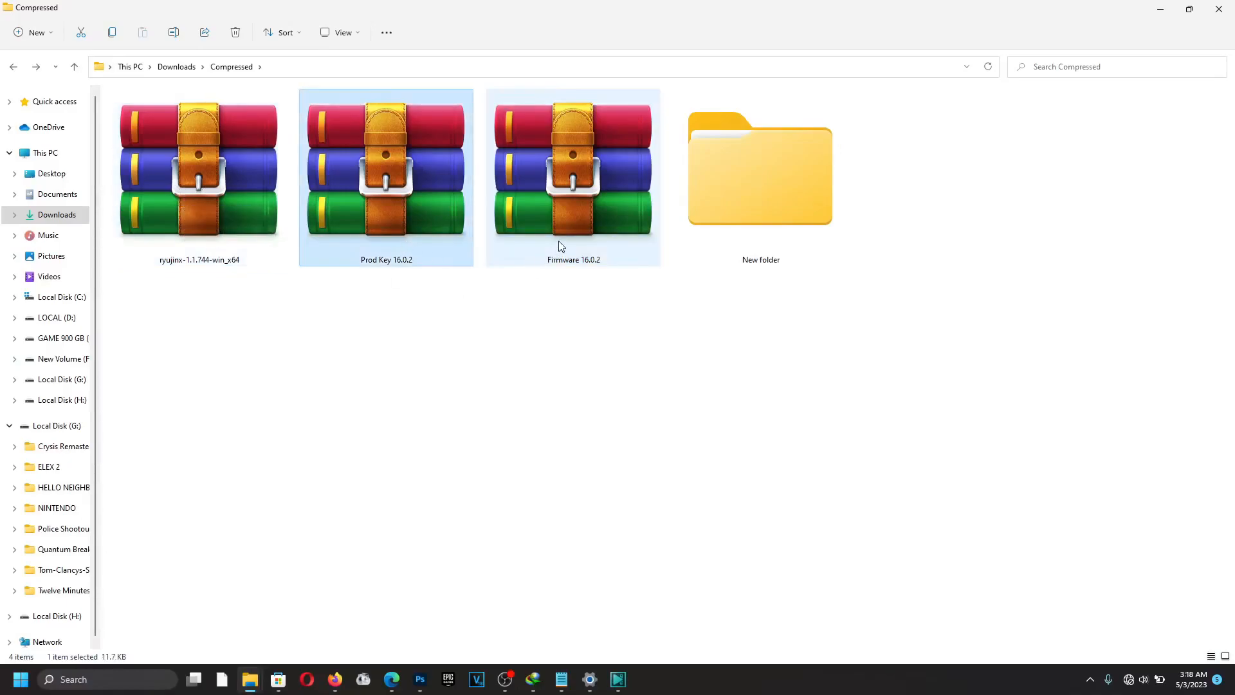
left_click(389, 326)
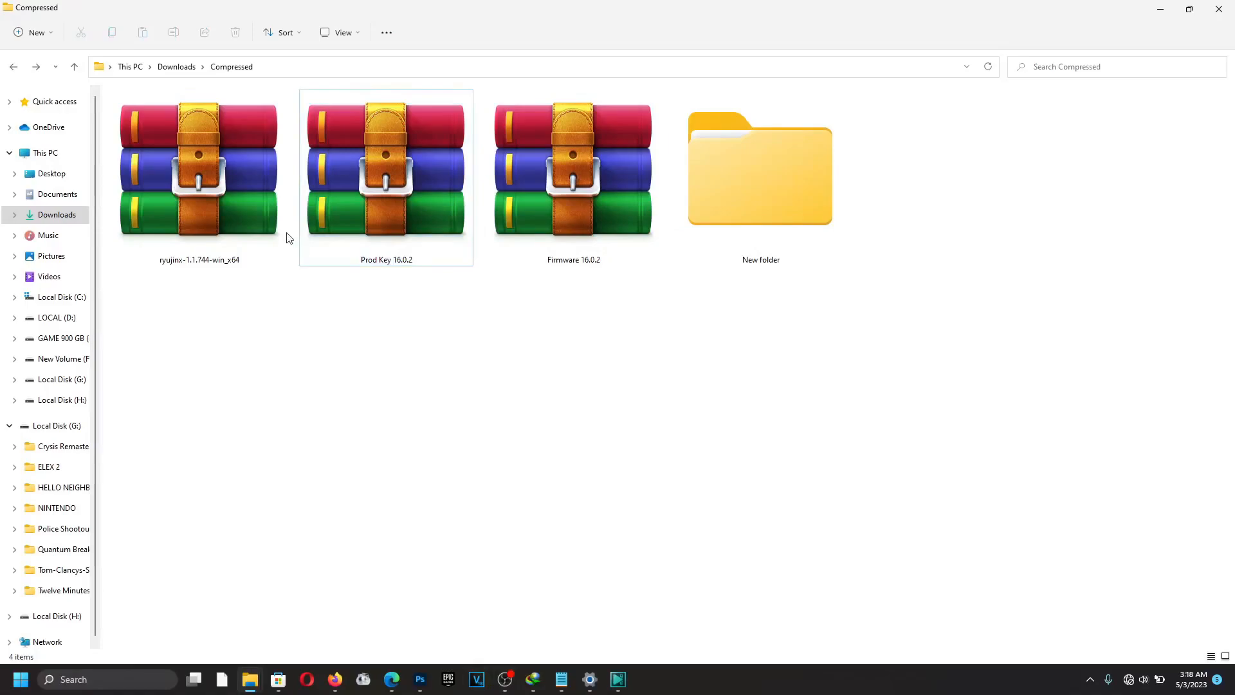
Extract the ryujinx-1.1.744-win_x64 archive in place with 7-Zip Extract Here.
right_click(206, 196)
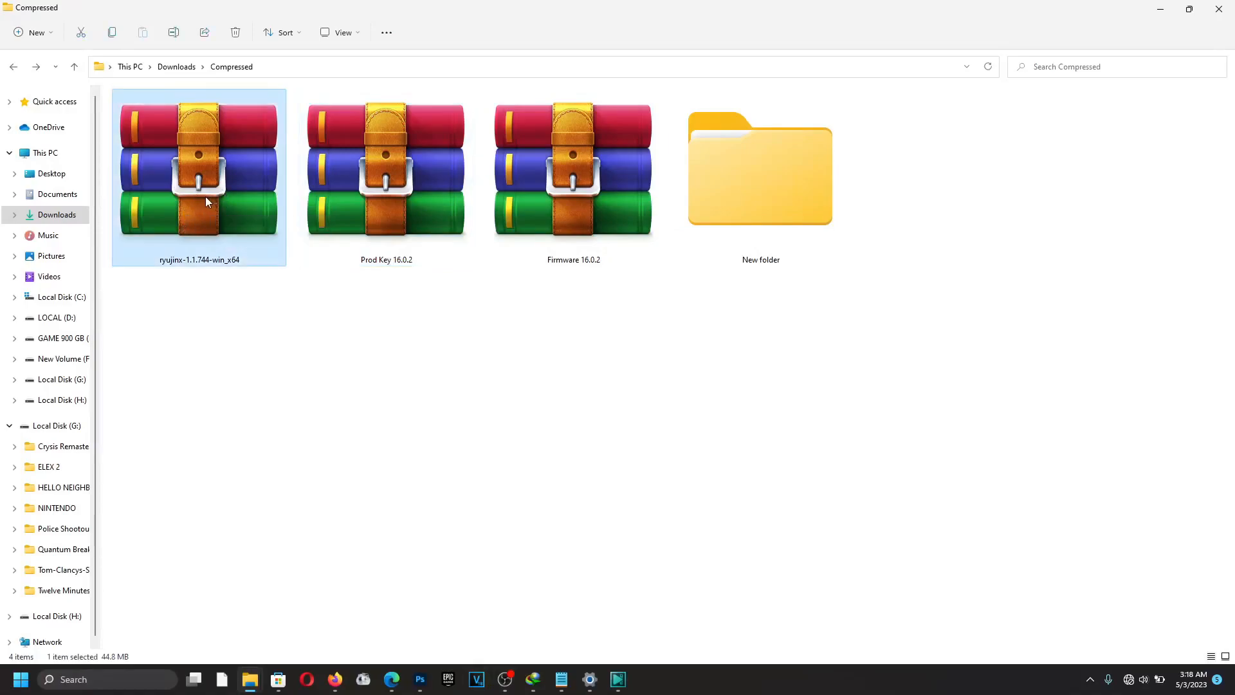
left_click(285, 373)
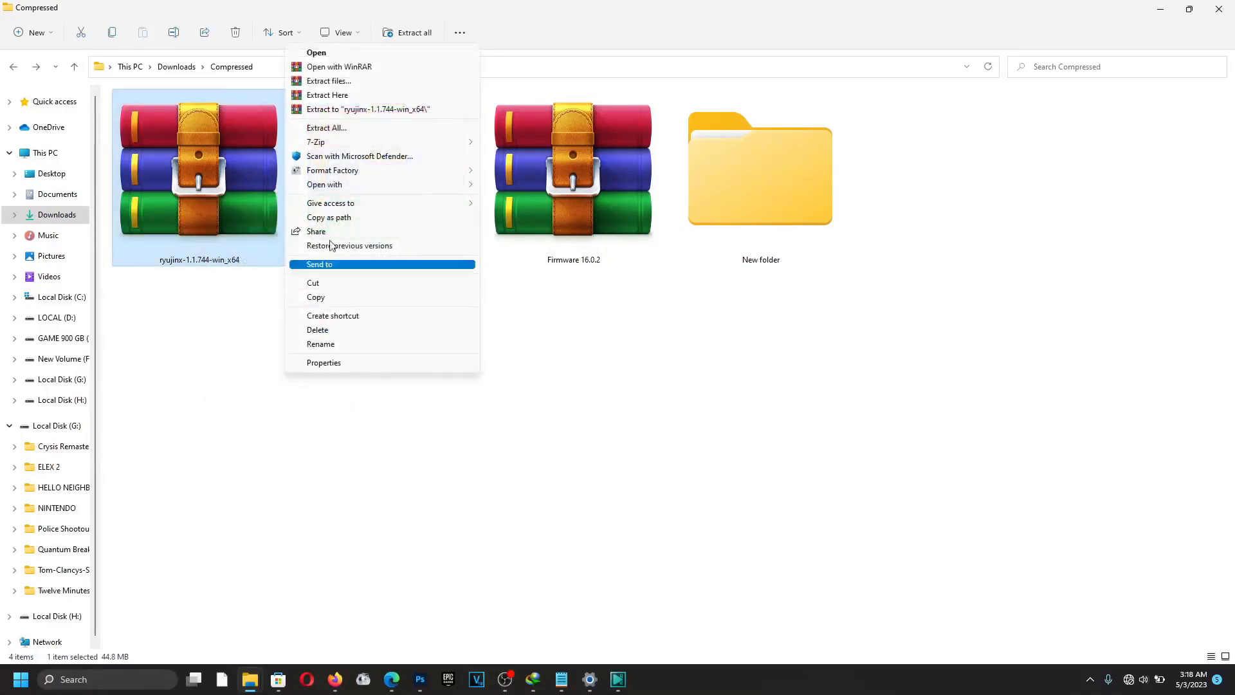
mouse_move(345, 143)
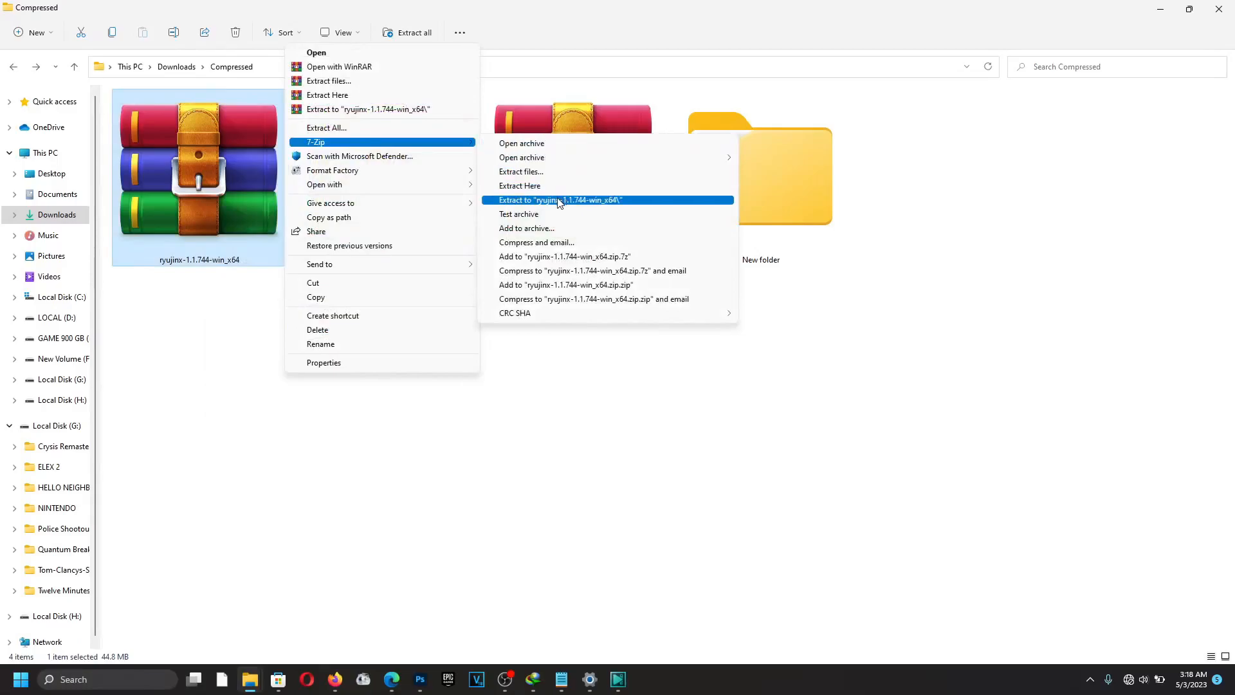
left_click(534, 187)
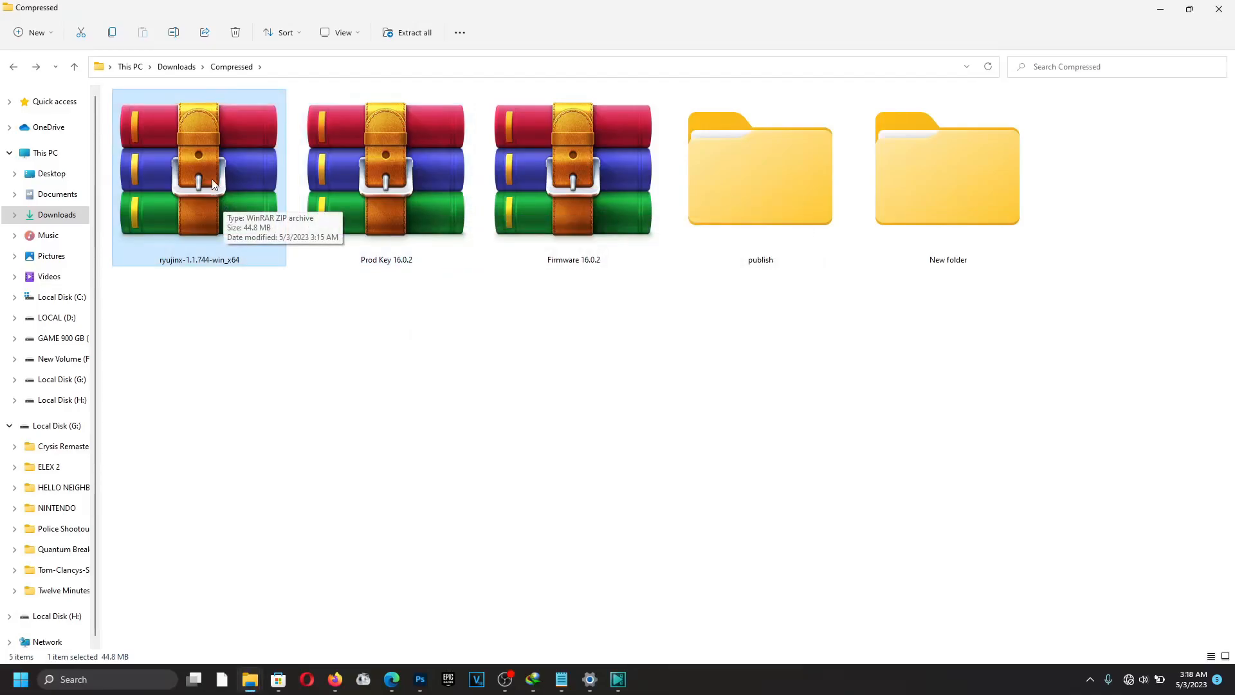
Delete the extracted ryujinx archive and check the publish folder's contents.
left_click(233, 36)
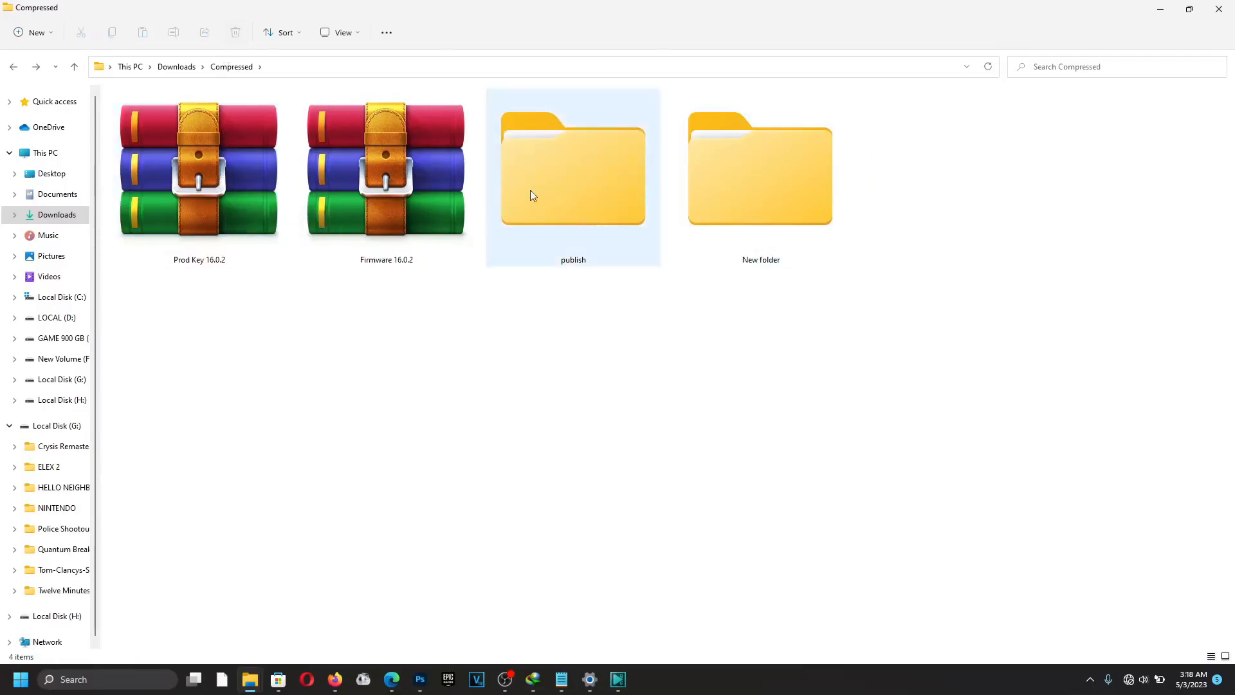
double_click(557, 197)
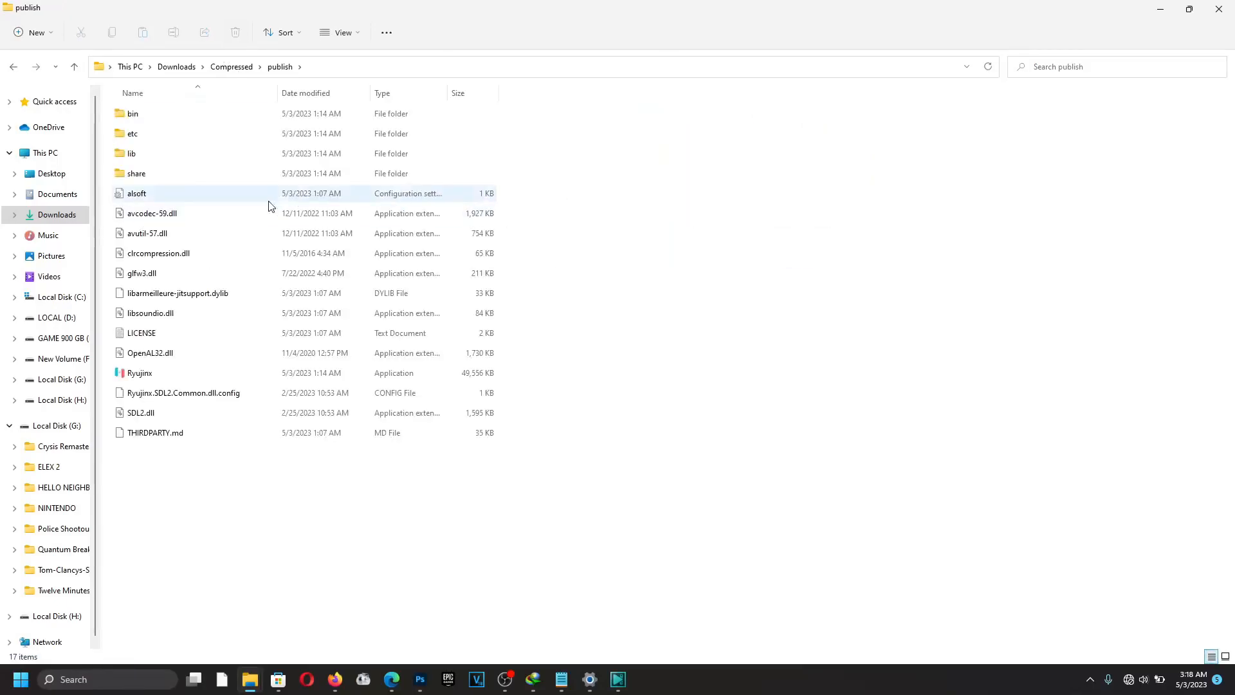
left_click(233, 67)
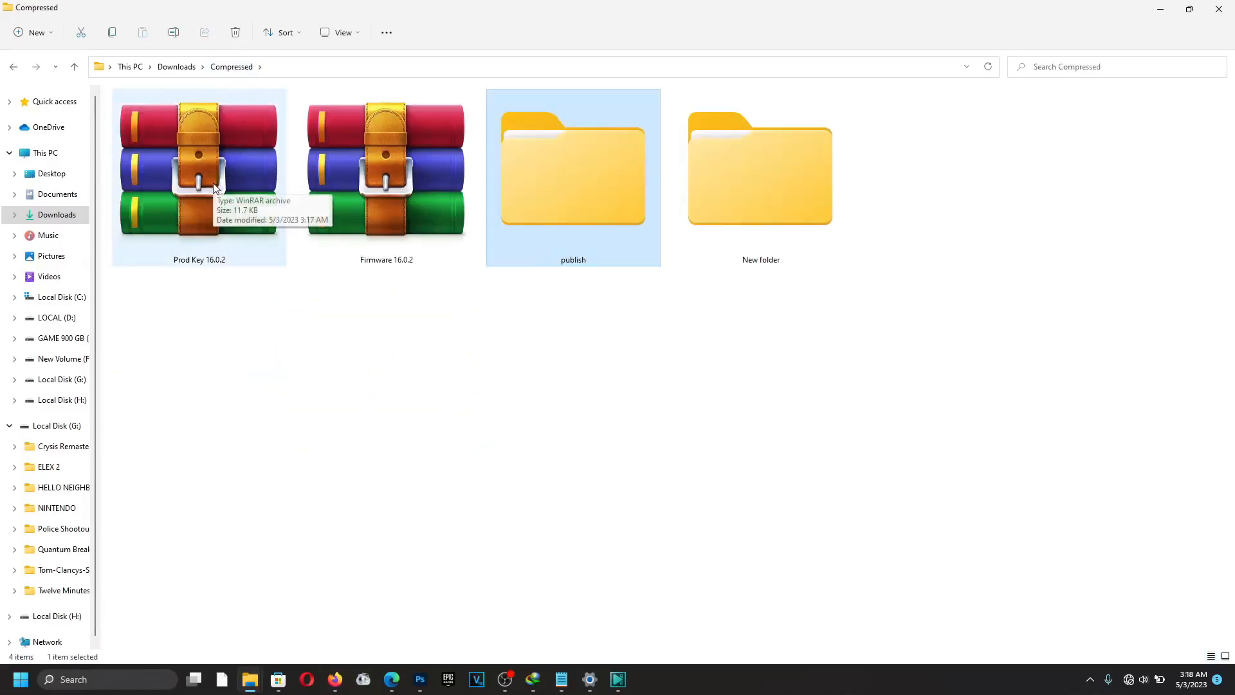
Extract Prod Key 16.0.2 into its own folder with 7-Zip, delete the archive, open publish.
right_click(210, 188)
left_click(268, 342)
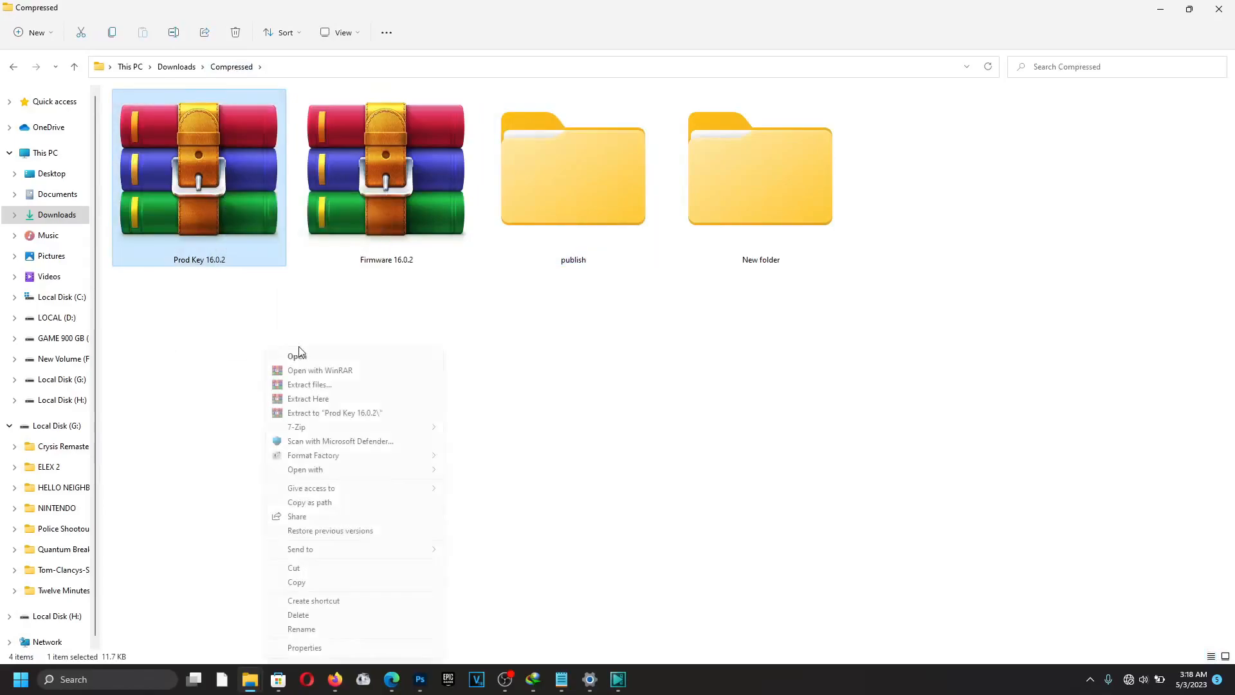
mouse_move(330, 428)
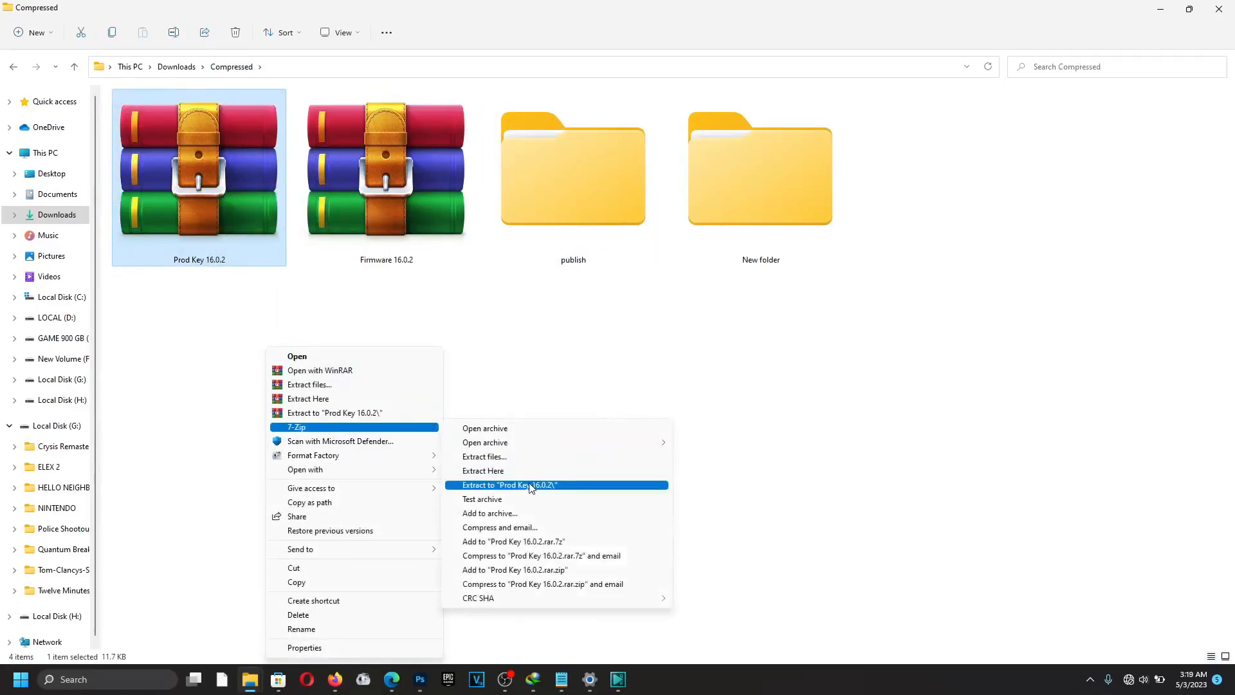
left_click(531, 486)
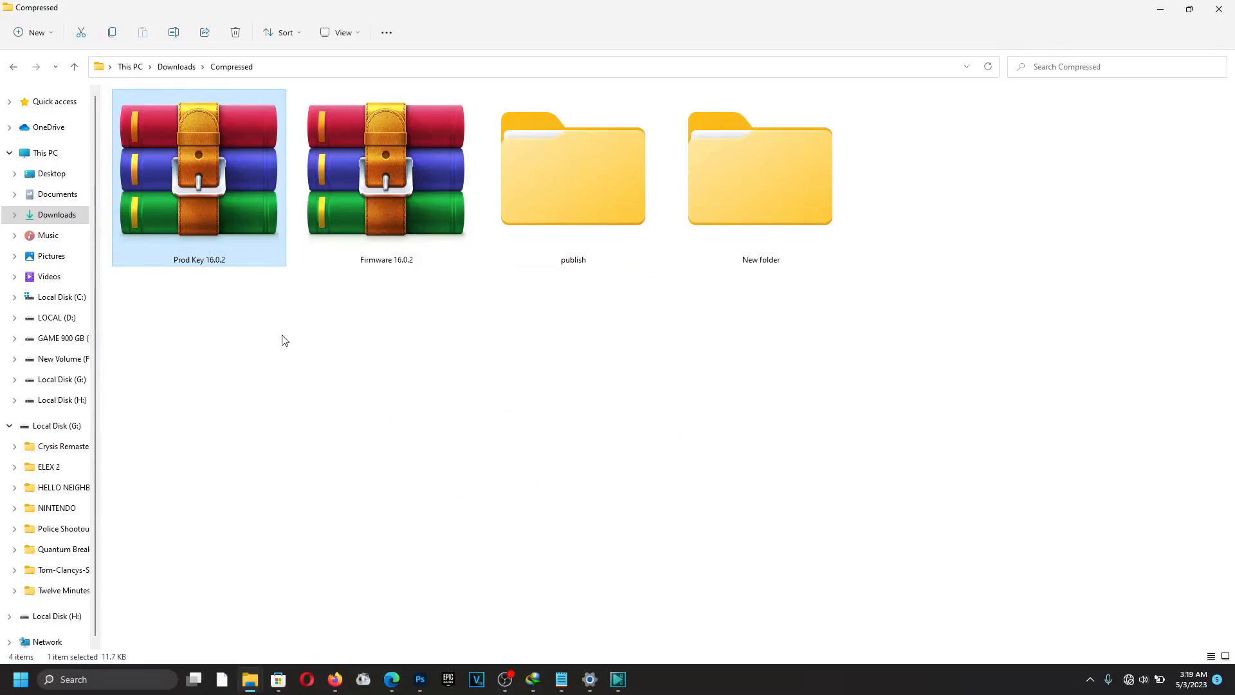
left_click(235, 32)
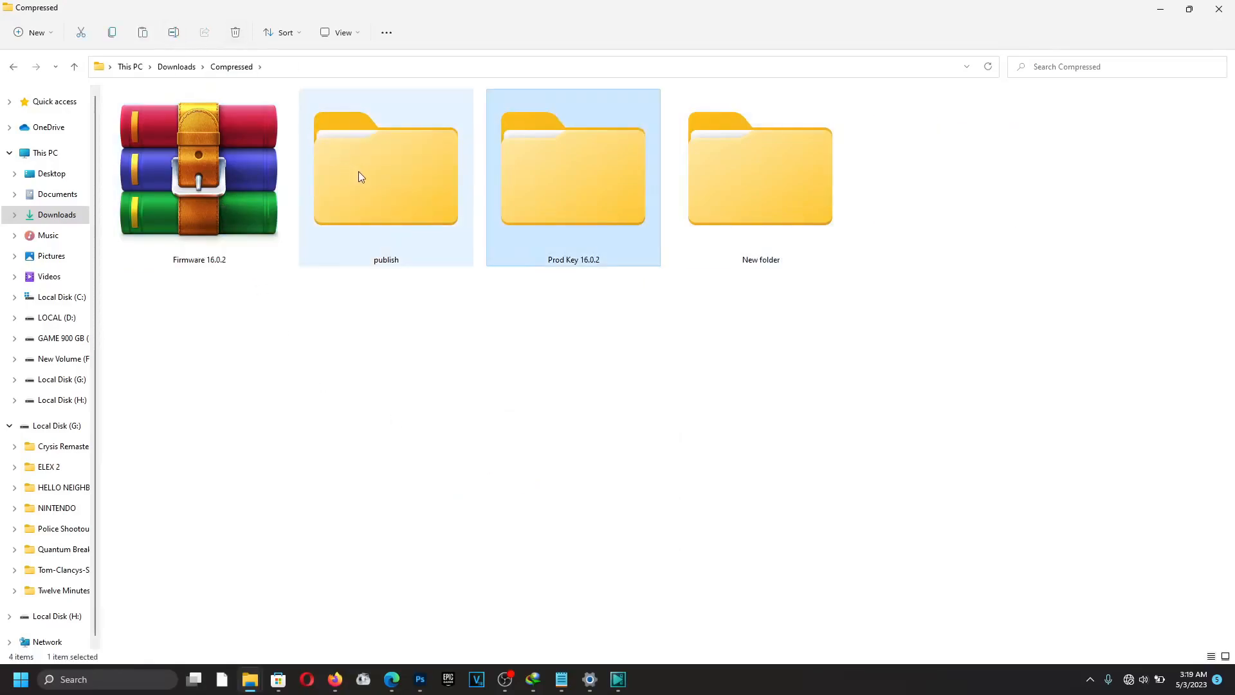
double_click(380, 200)
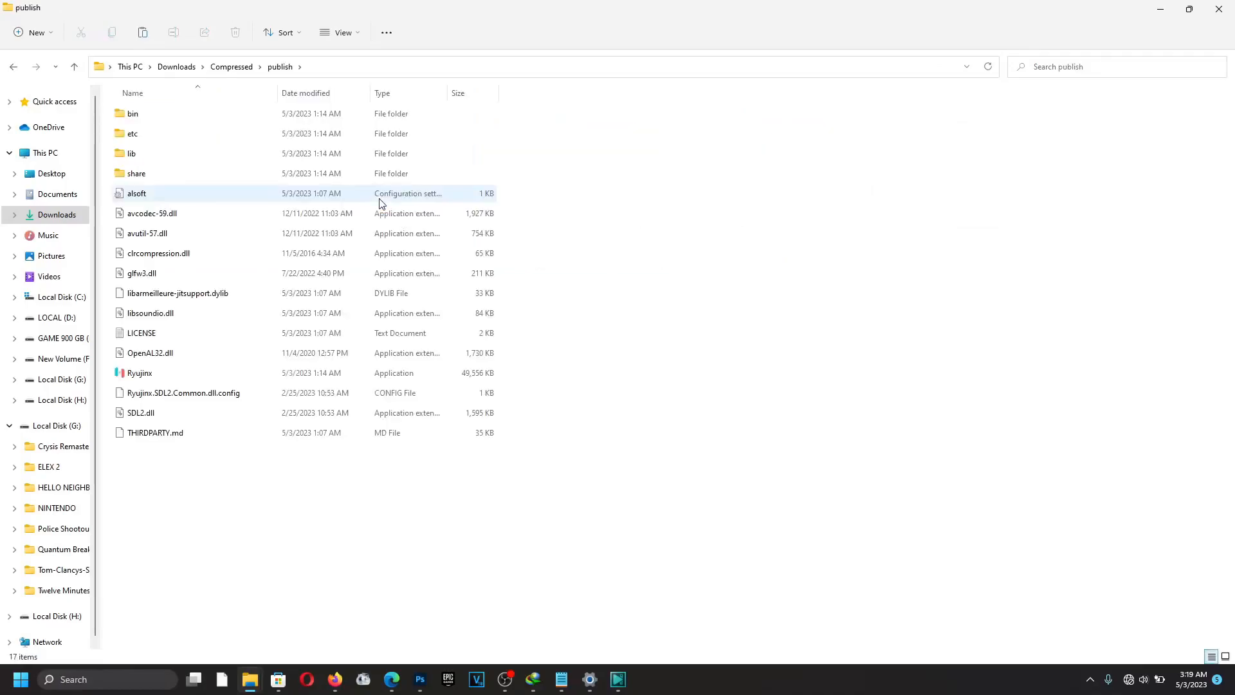
Launch Ryujinx.exe, dismiss the missing prod.keys error, and accept Vulkan as default backend.
double_click(135, 373)
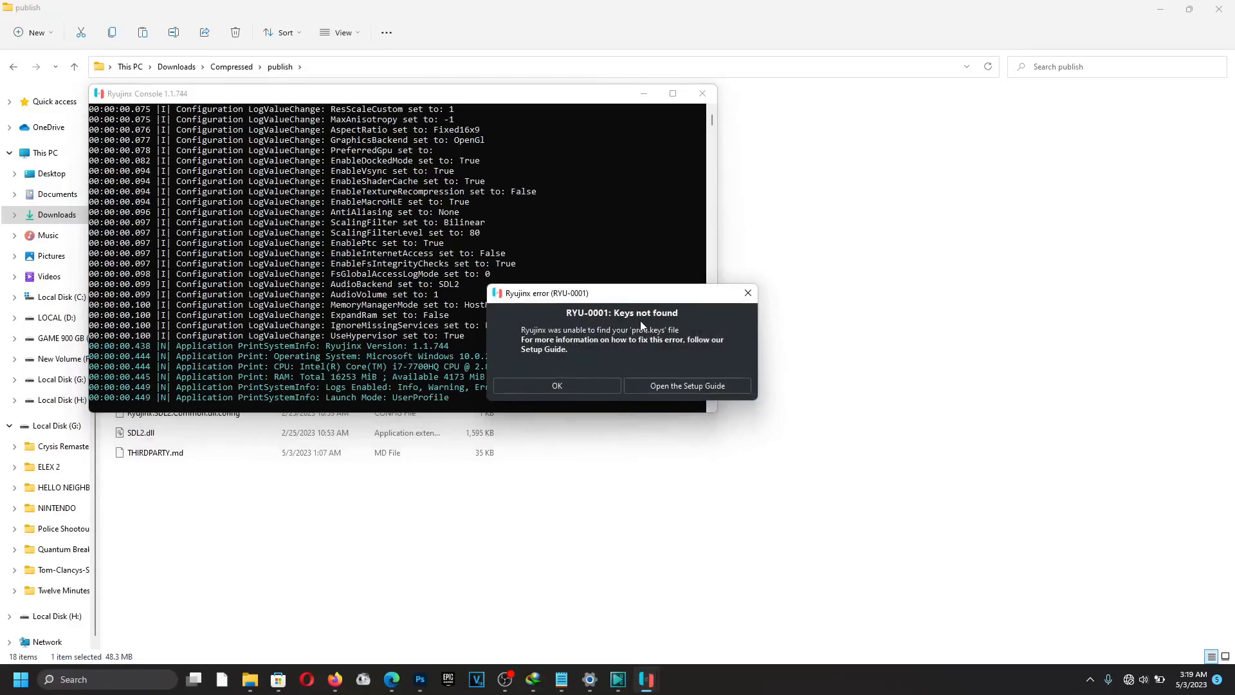
left_click(574, 386)
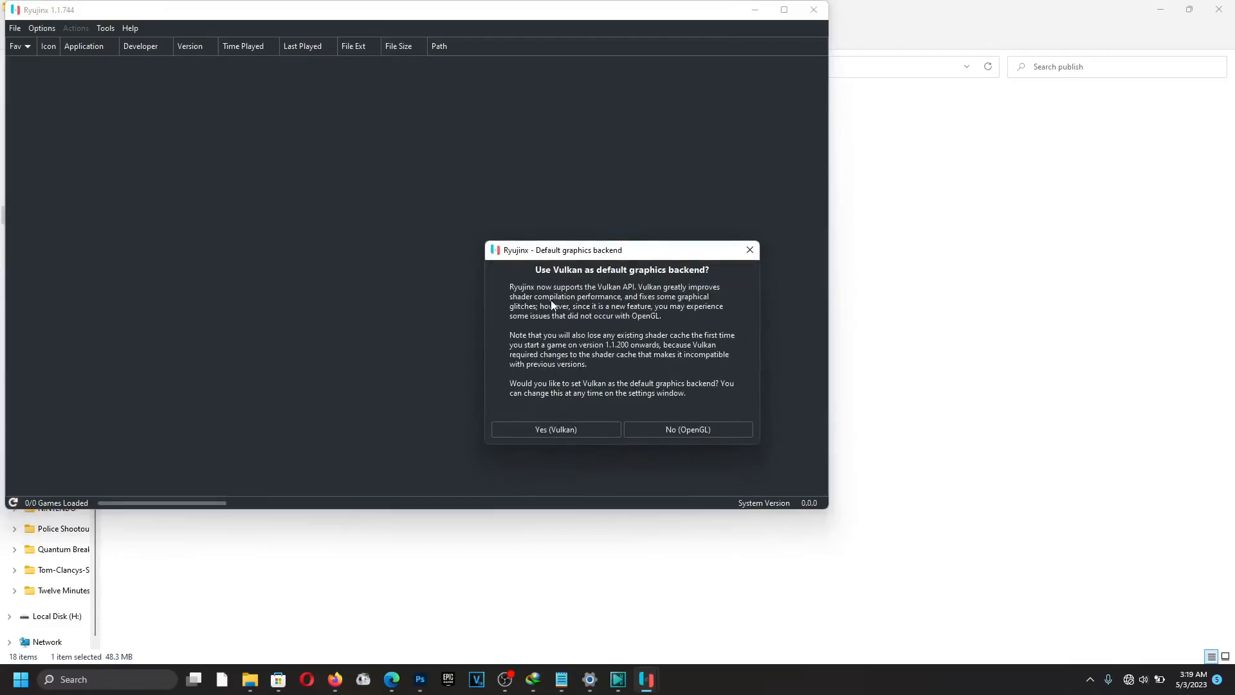
left_click(554, 429)
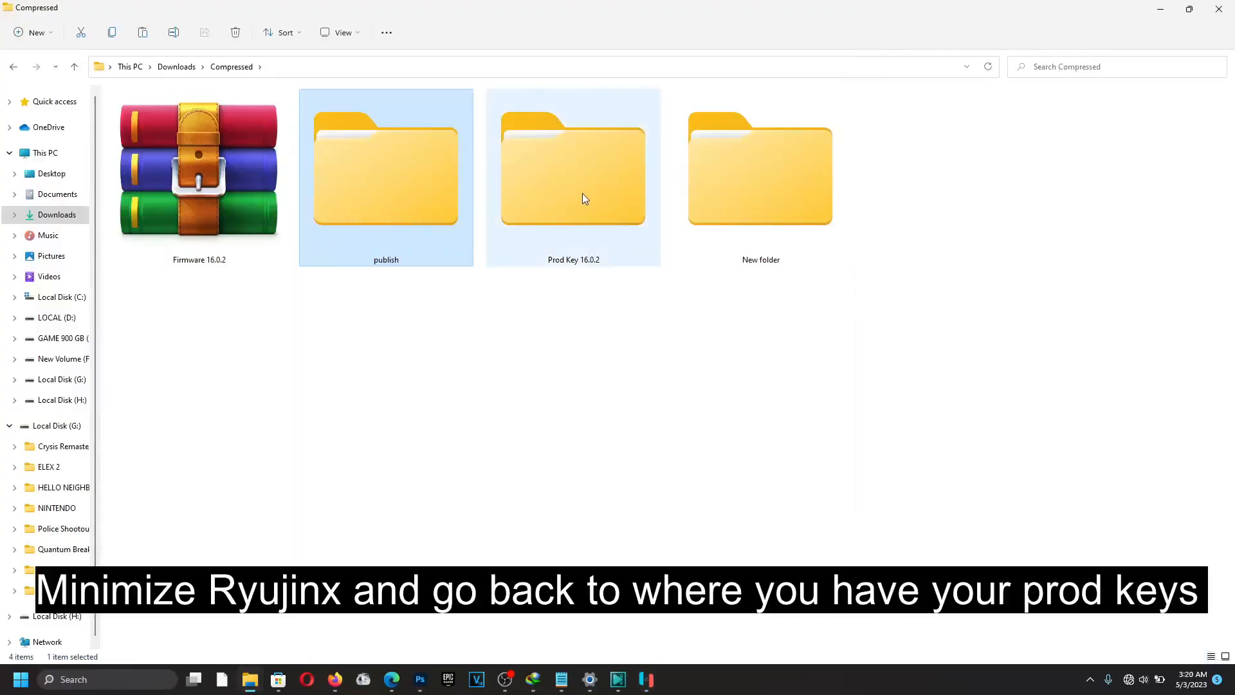
Cut prod.keys and title.keys from the Prod Key 16.0.2 folder and return to Ryujinx.
double_click(582, 196)
left_click_drag(165, 165, 149, 110)
right_click(205, 334)
left_click_drag(157, 175, 149, 114)
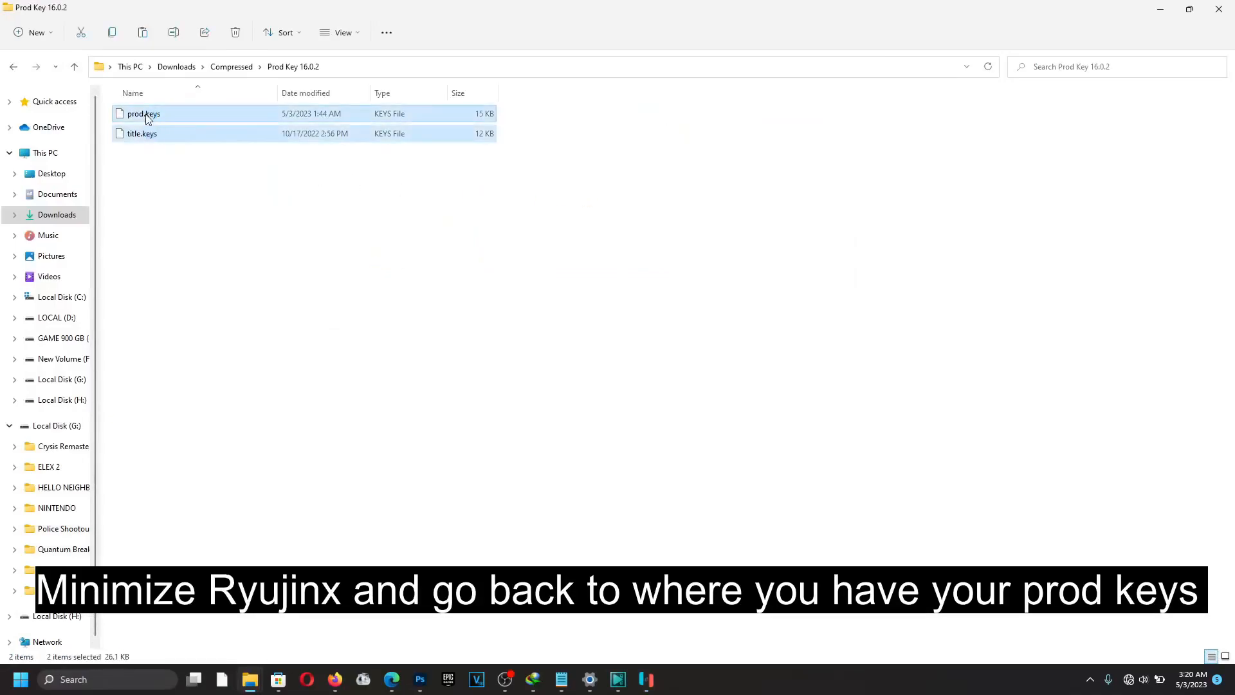
right_click(150, 114)
left_click(187, 252)
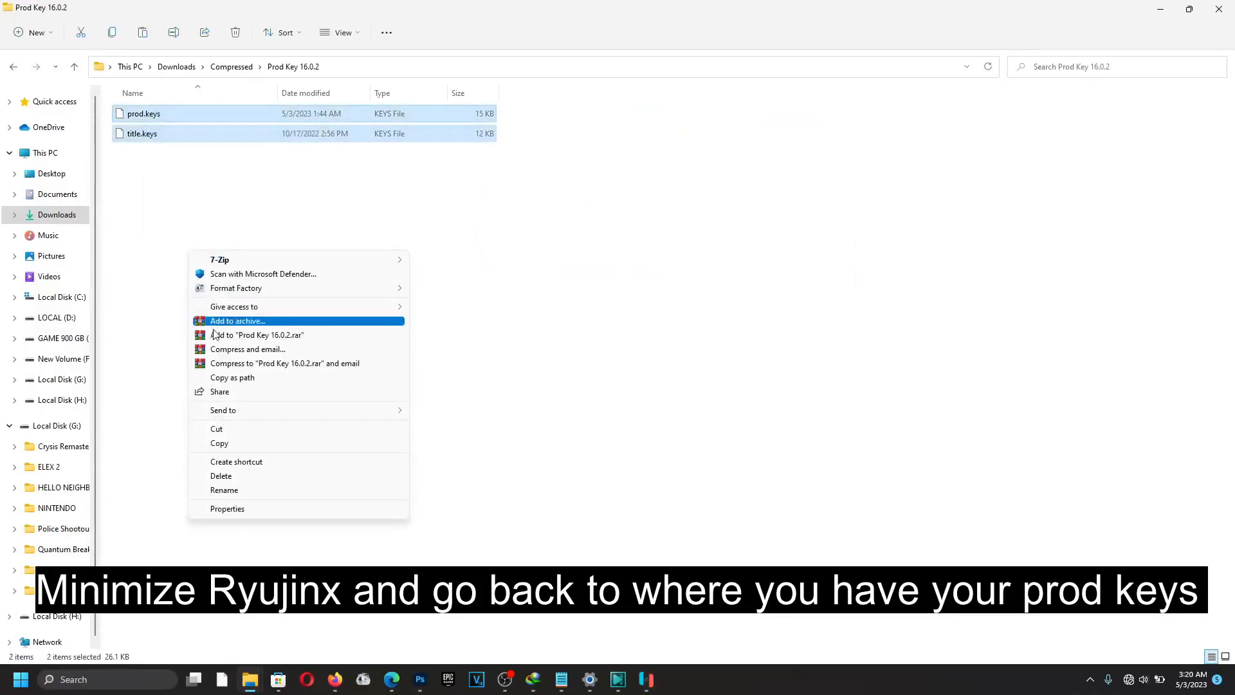
left_click(225, 442)
left_click(647, 679)
left_click(678, 643)
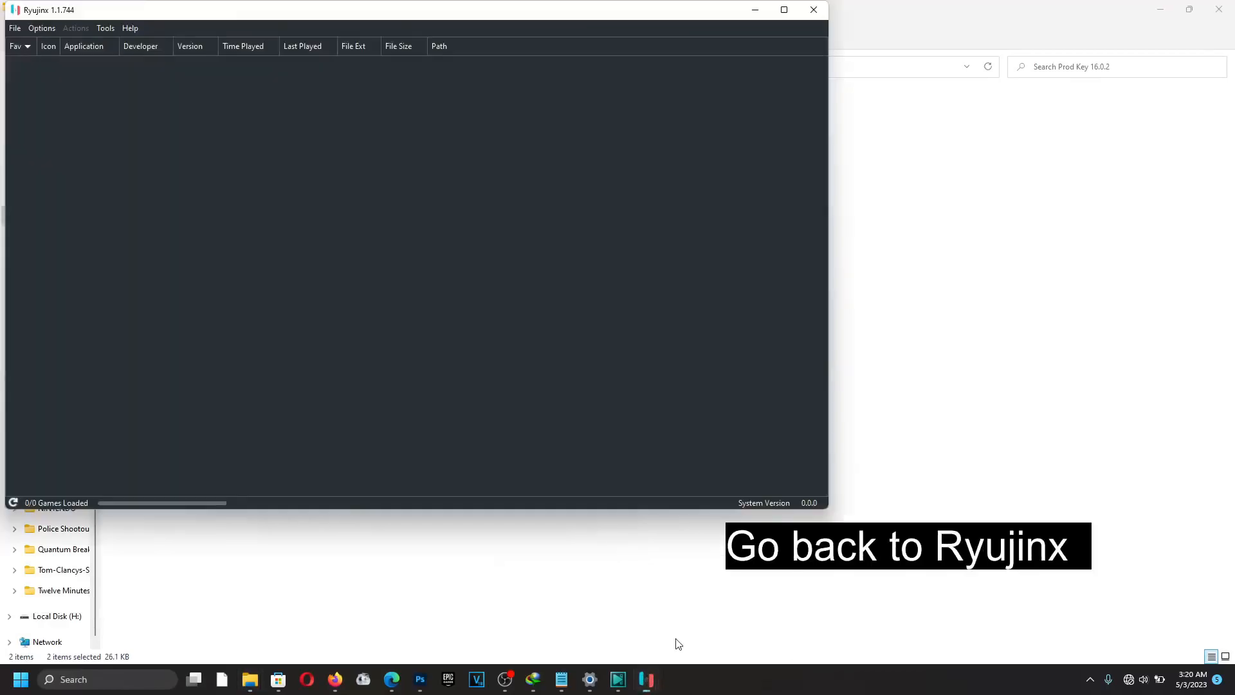
Paste prod.keys and title.keys into the system folder of Ryujinx's data folder.
left_click(14, 28)
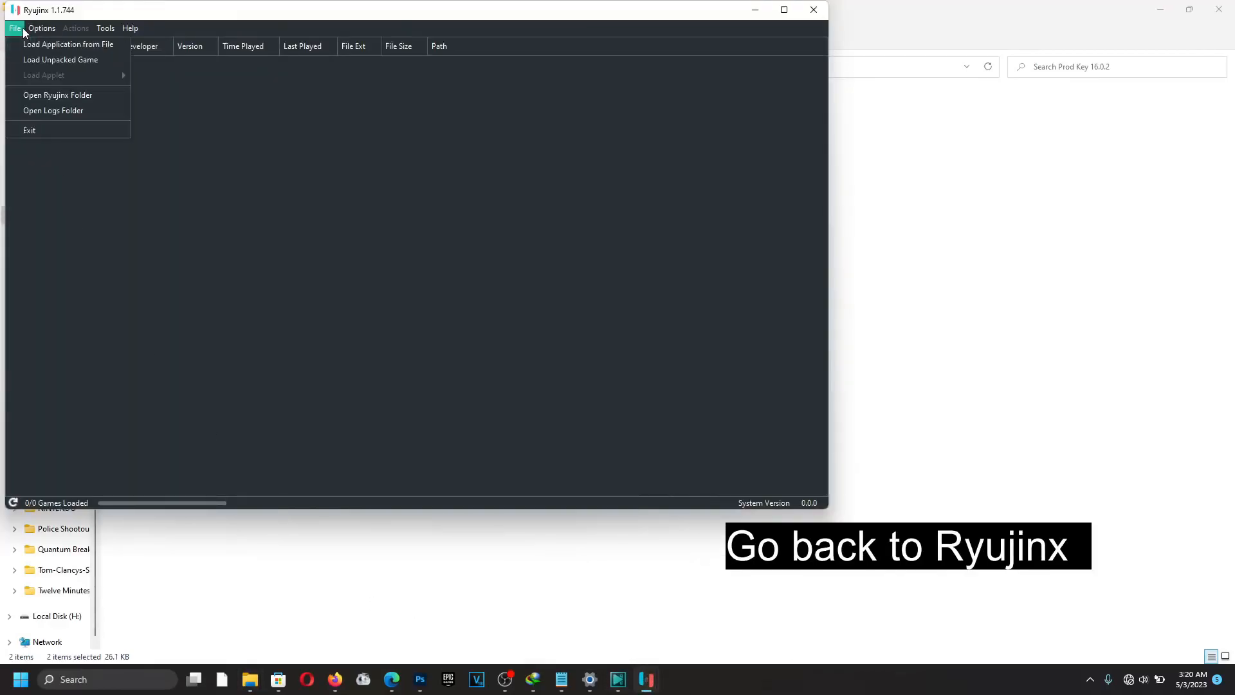
left_click(58, 94)
double_click(566, 281)
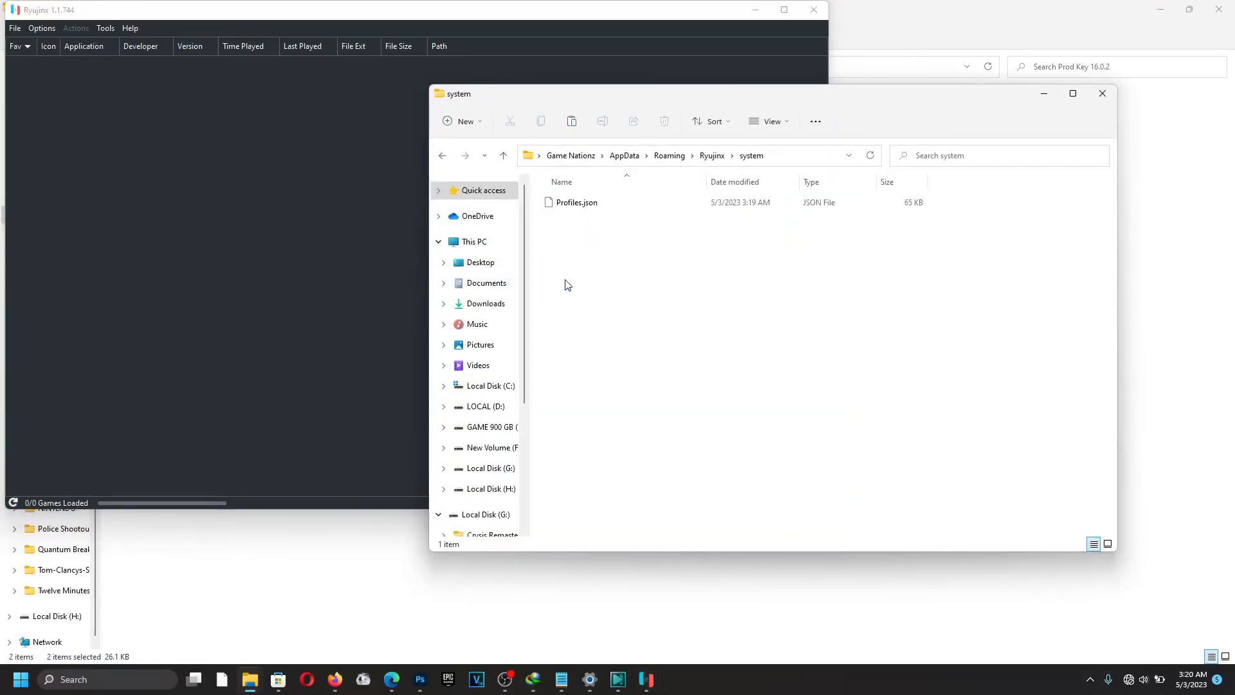
right_click(576, 255)
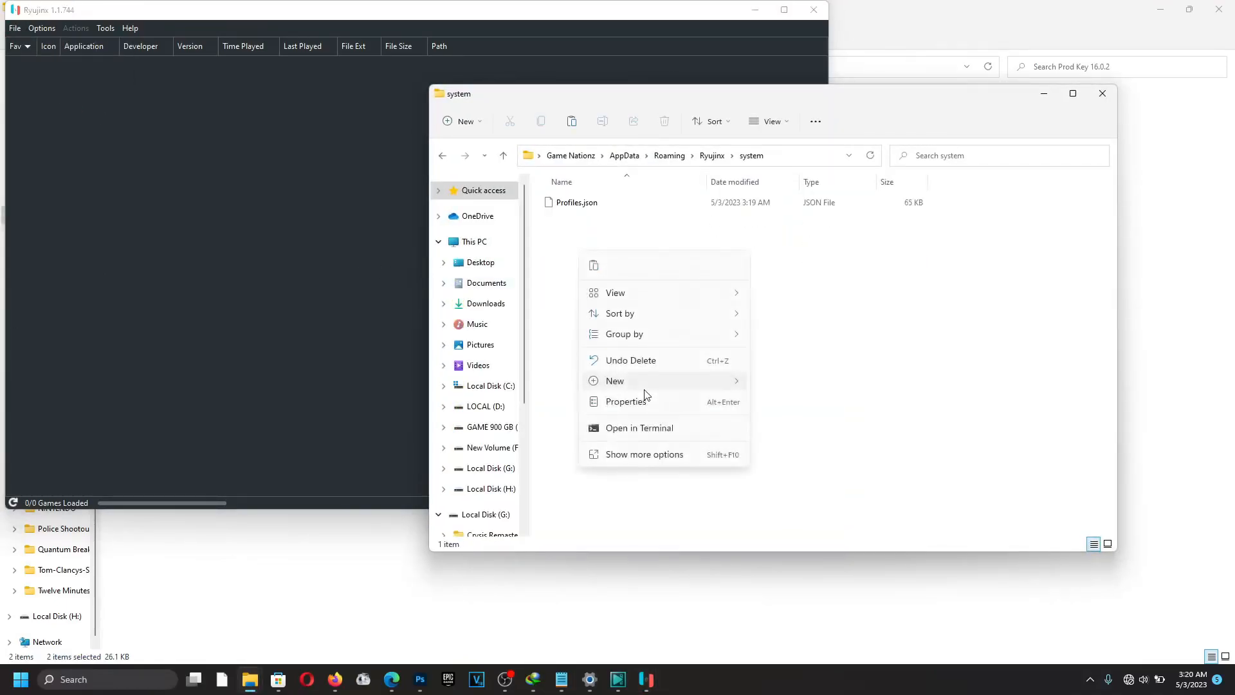
left_click(653, 462)
left_click(699, 346)
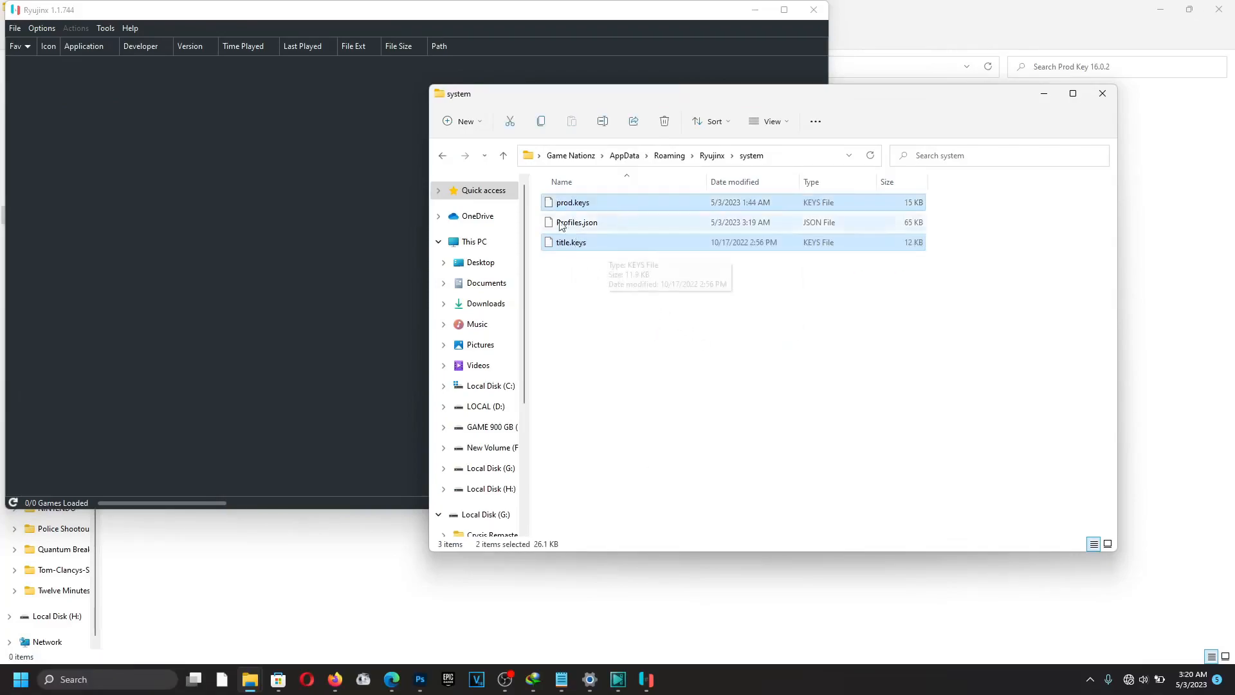
Close the folder window and Ryujinx, then return to the Compressed folder.
left_click(1102, 95)
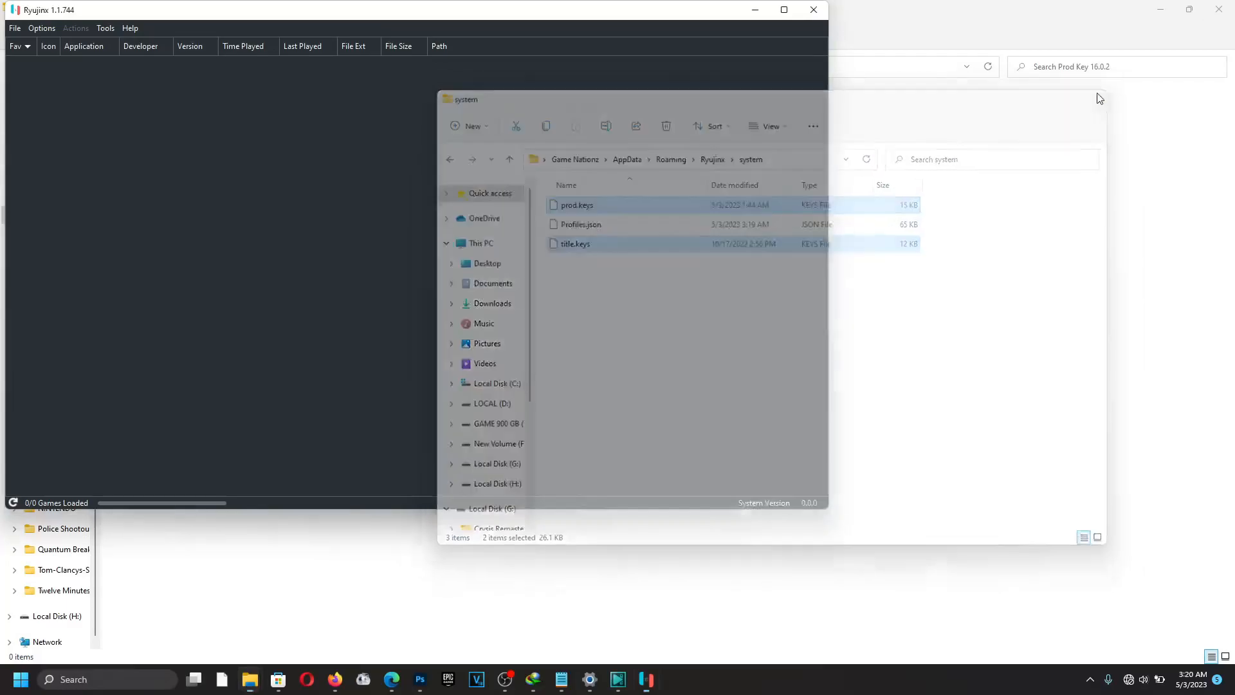
left_click(813, 9)
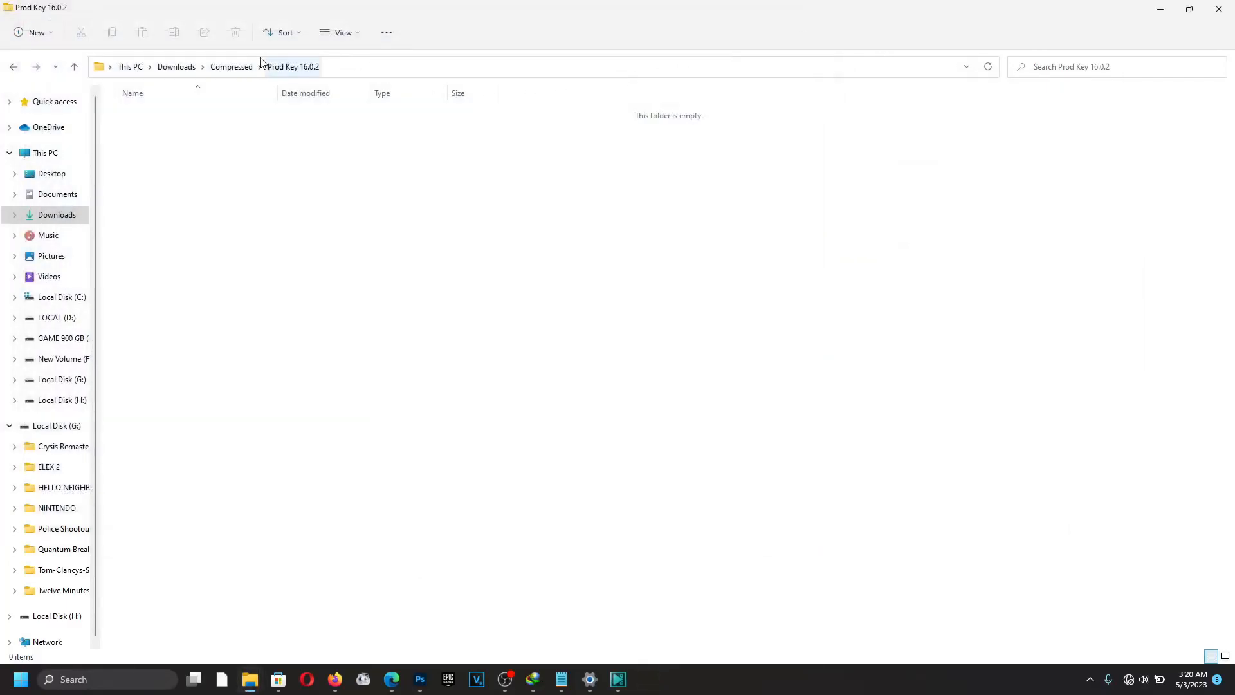
left_click(243, 70)
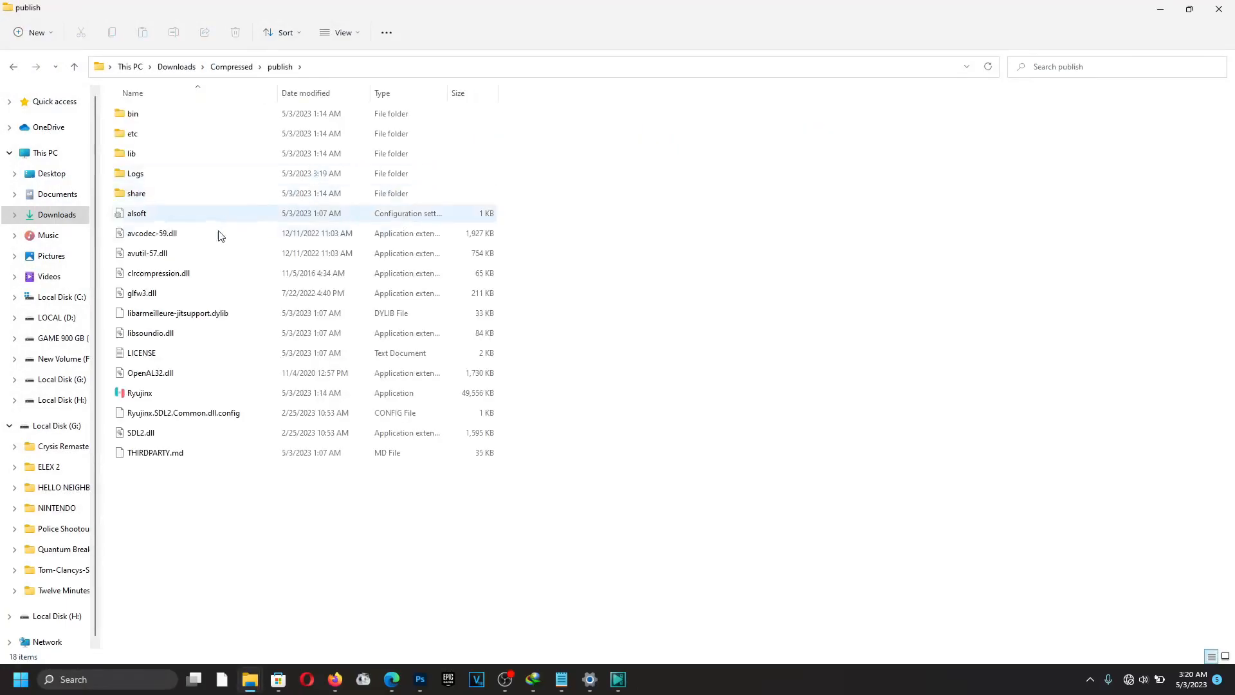
Relaunch Ryujinx and install firmware 16.0.2 from the Firmware 16.0.2 zip in Downloads\Compressed.
double_click(141, 394)
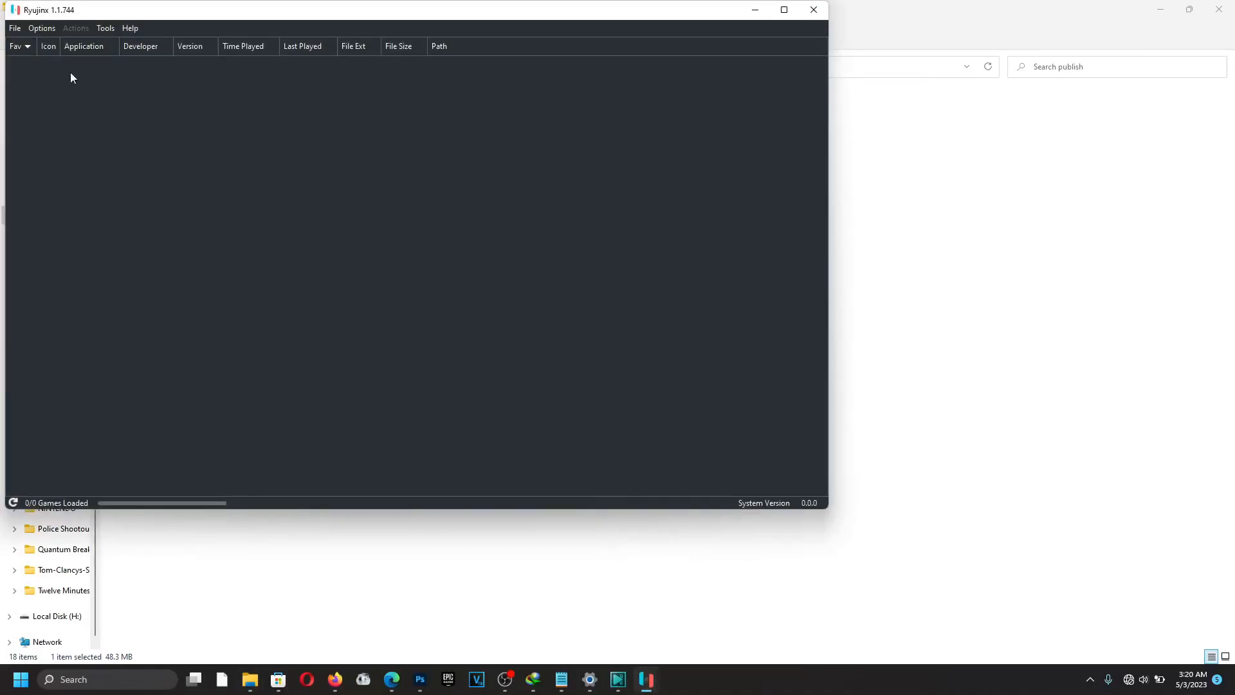
left_click_drag(65, 13, 246, 61)
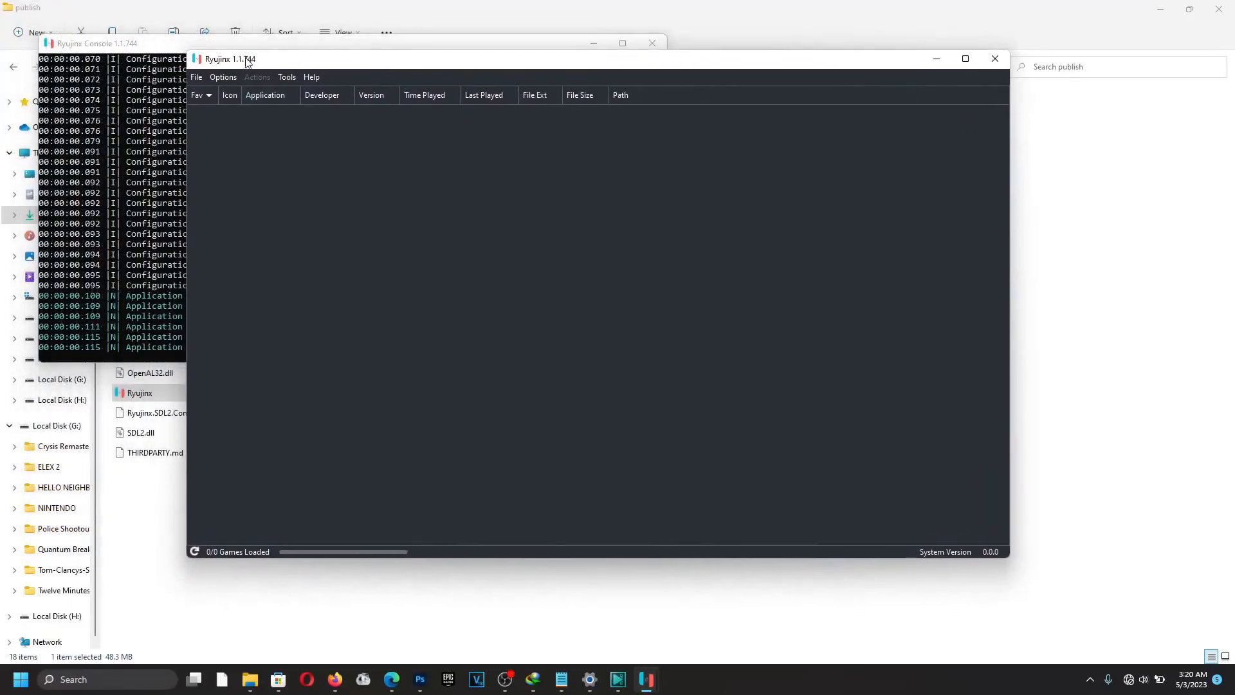
left_click(286, 78)
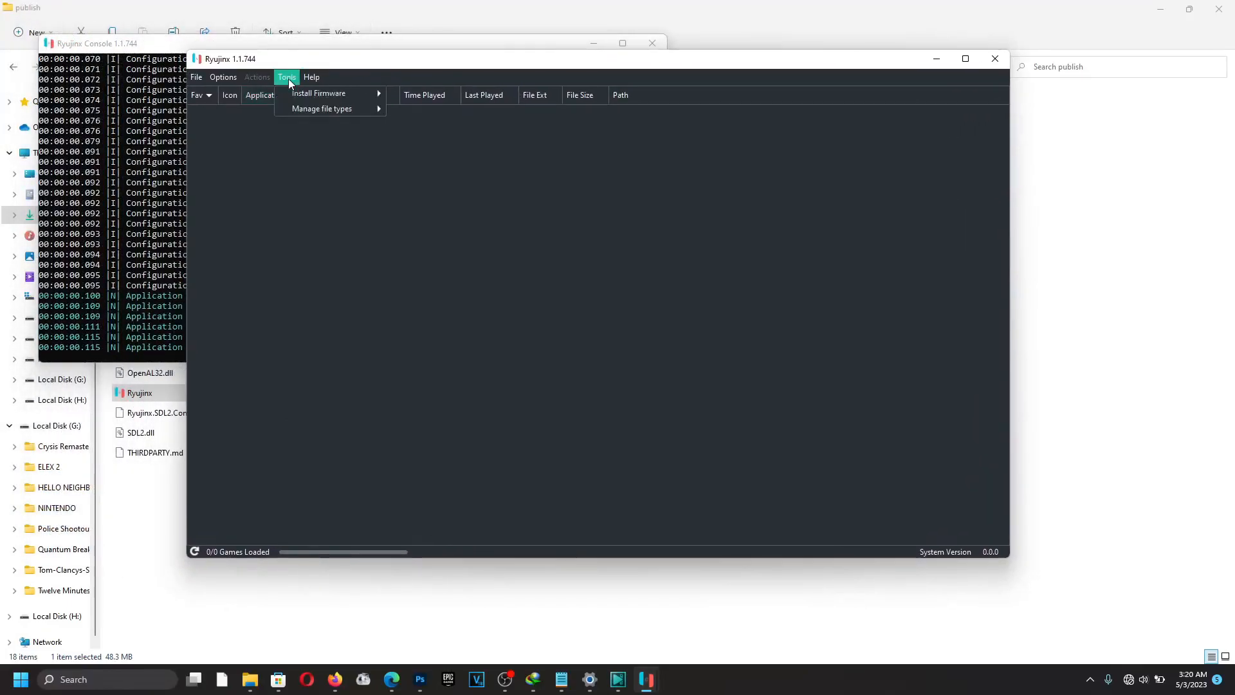
mouse_move(307, 93)
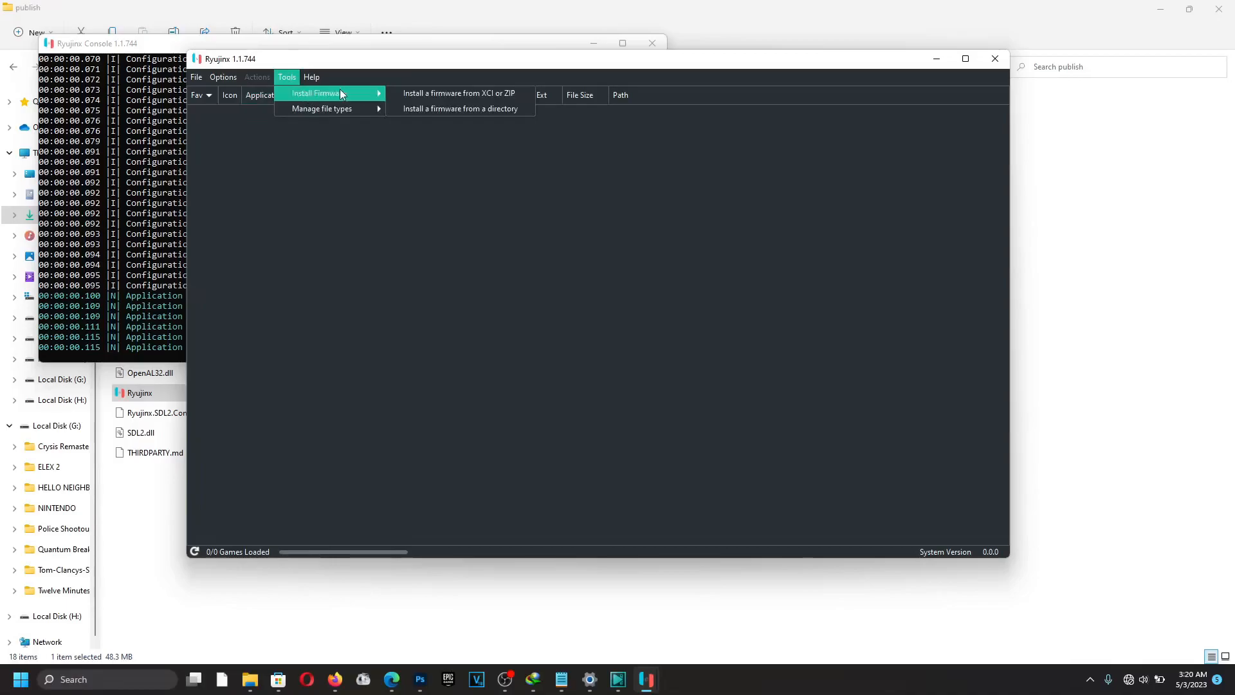
left_click(408, 93)
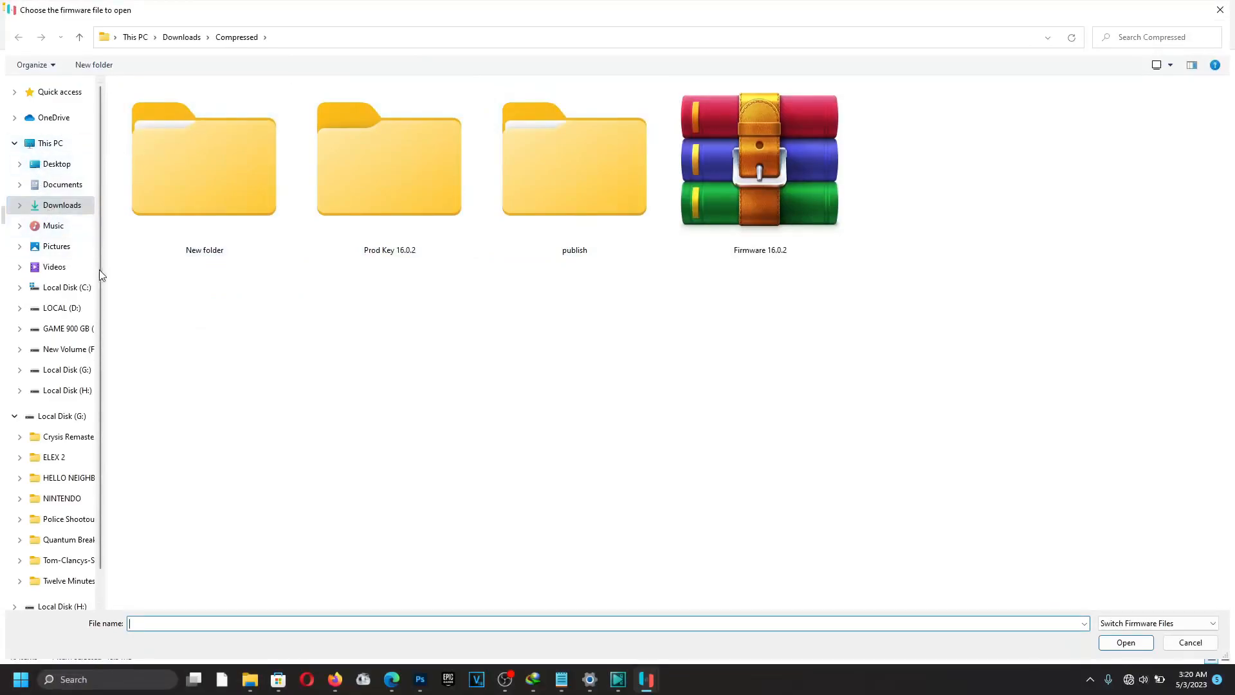
left_click(70, 206)
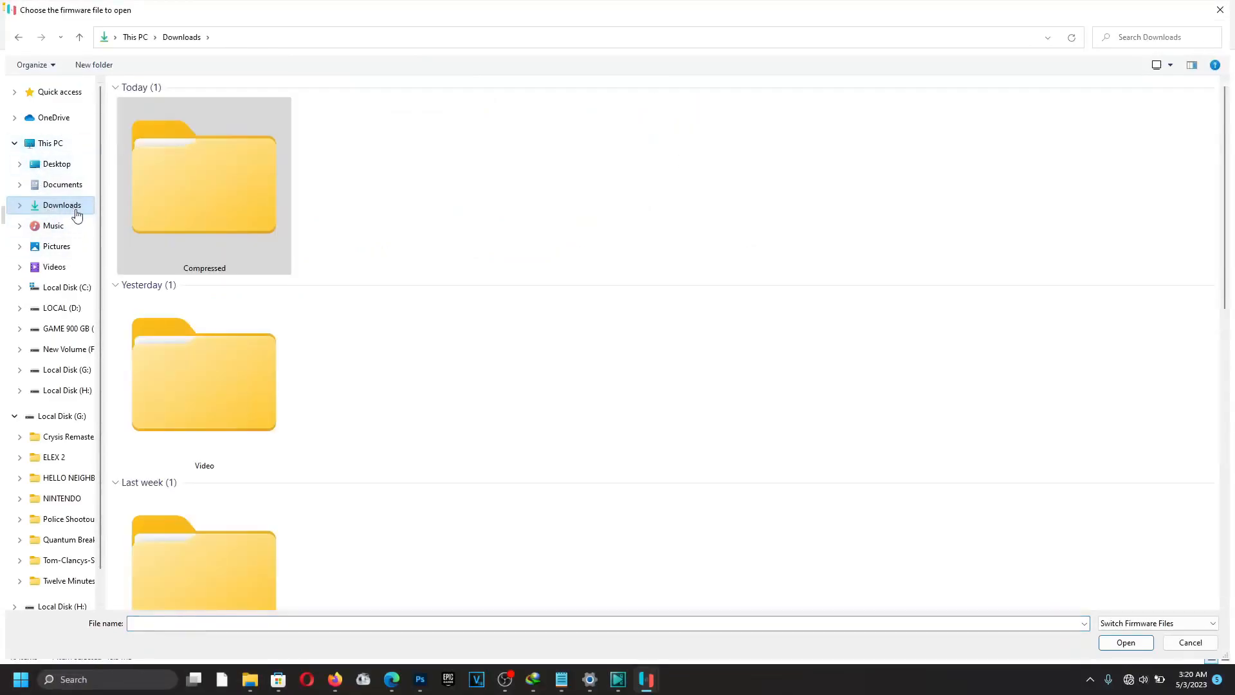
double_click(215, 218)
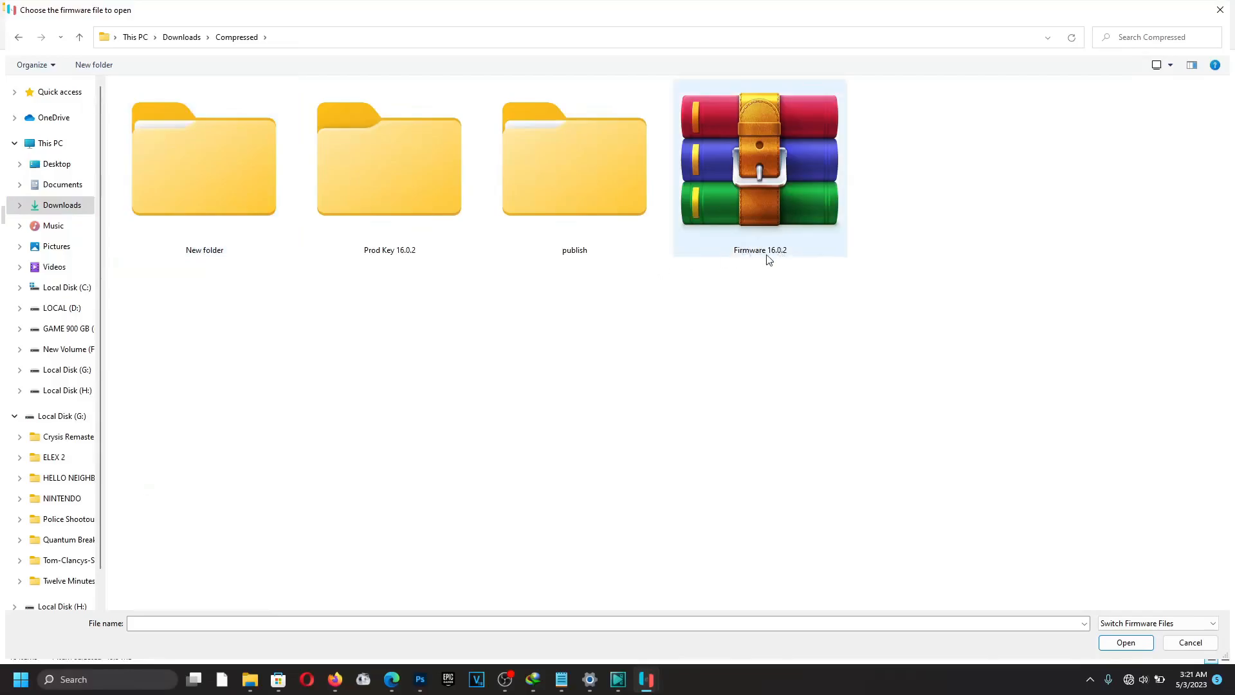
left_click(784, 162)
left_click(1146, 644)
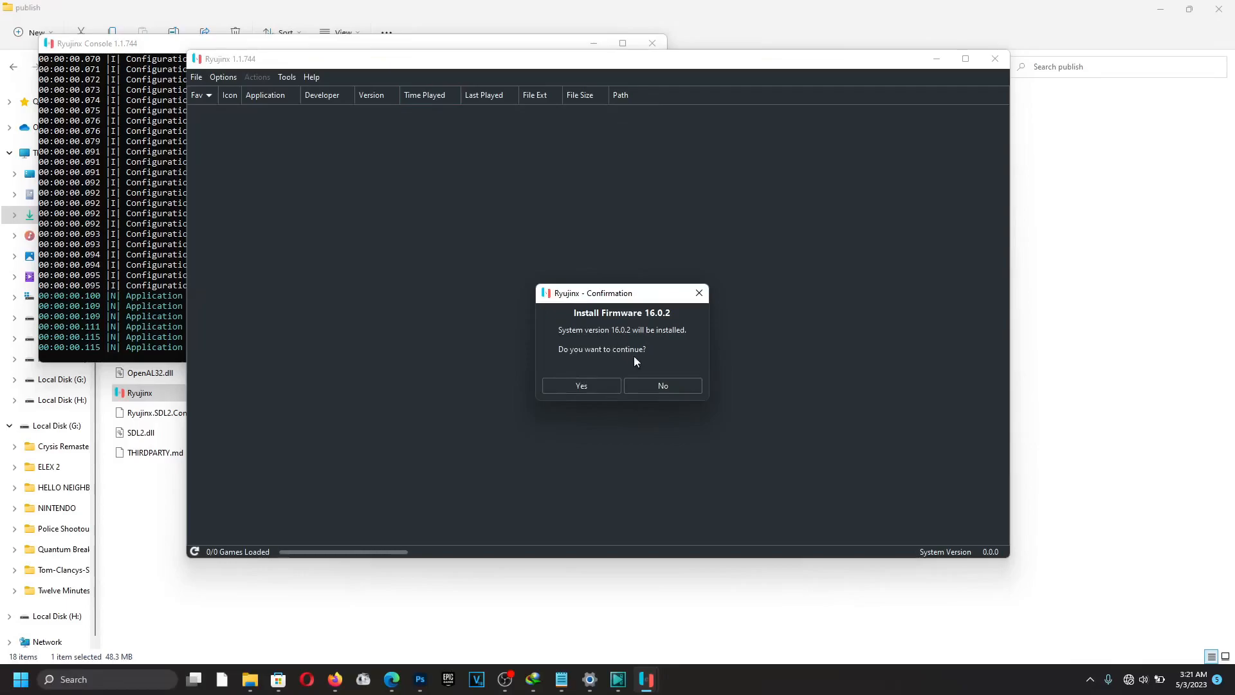
left_click(595, 385)
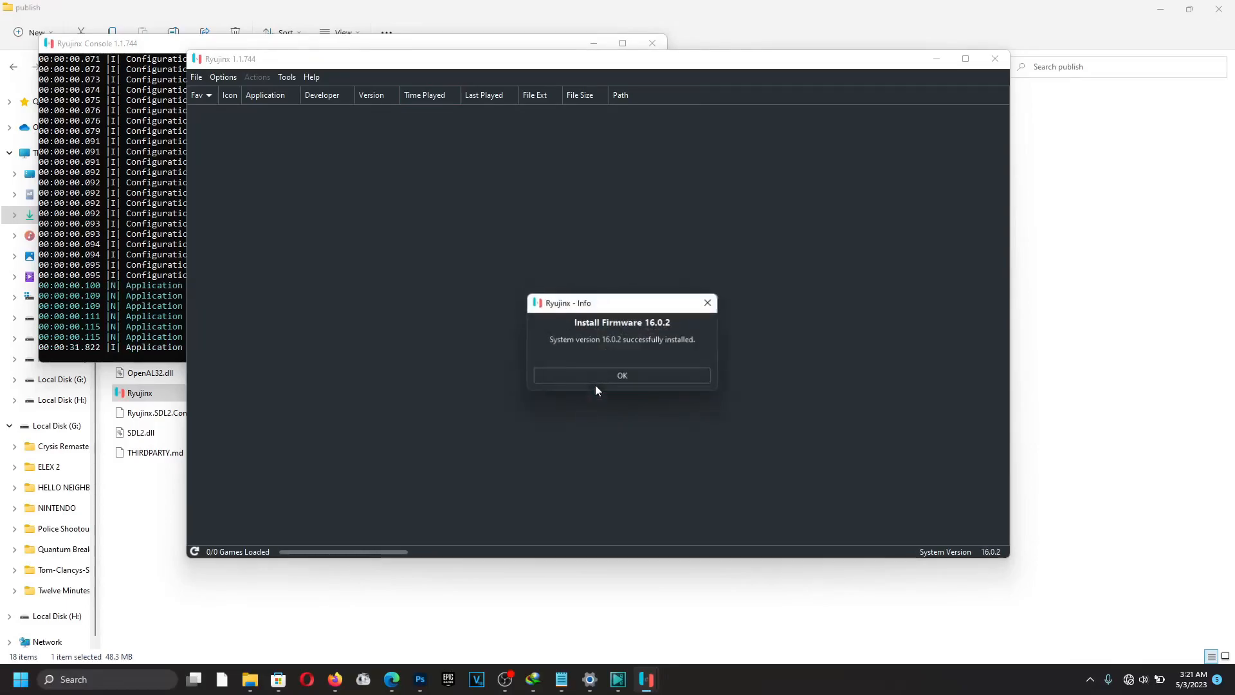
left_click(595, 380)
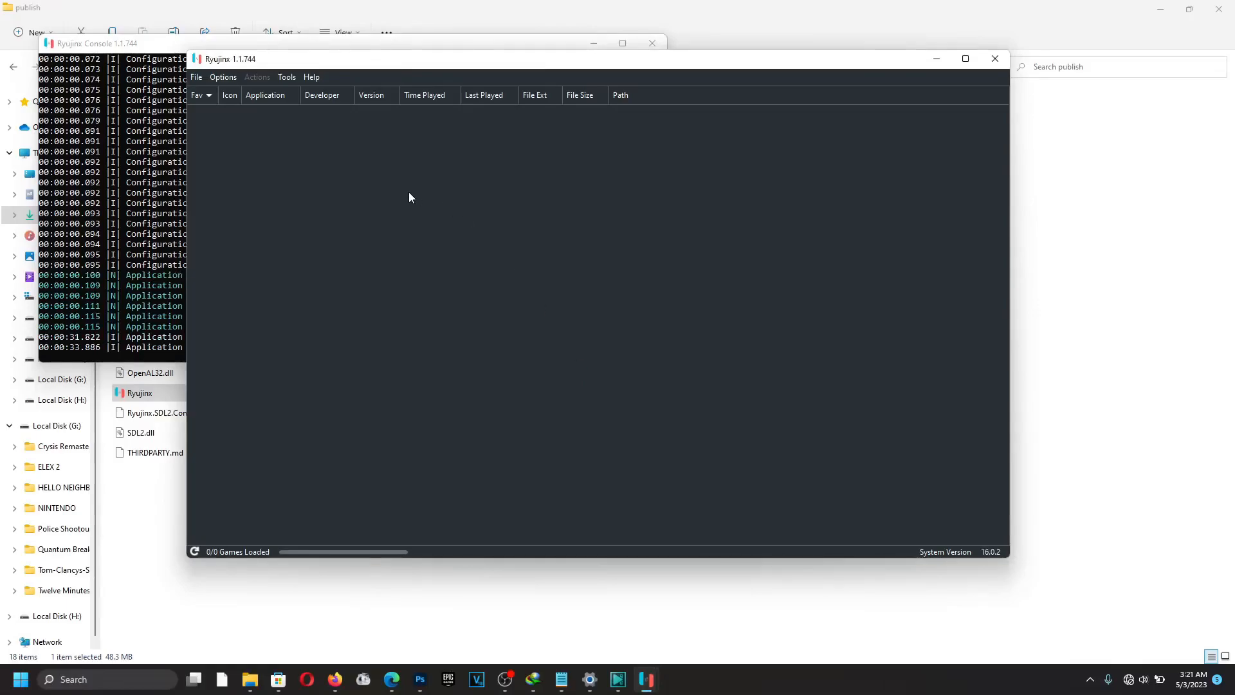
Nudge the Ryujinx window, then open Options > Settings on the Input page.
left_click_drag(315, 67, 325, 72)
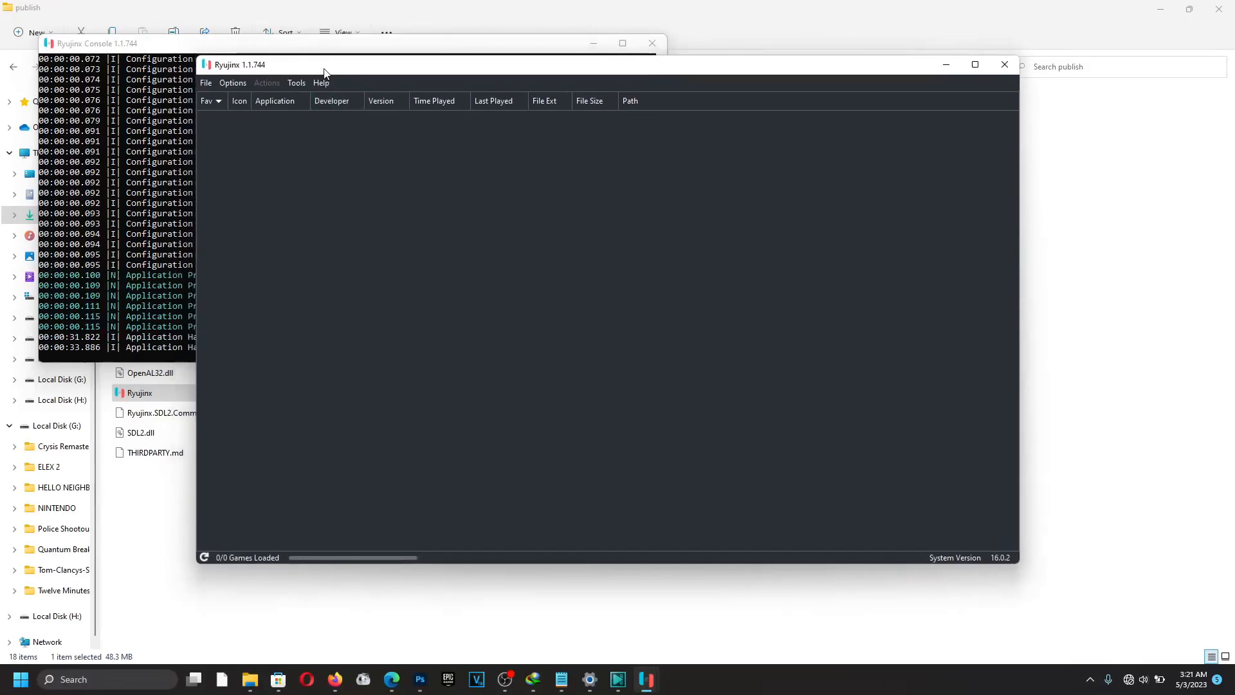
left_click(230, 83)
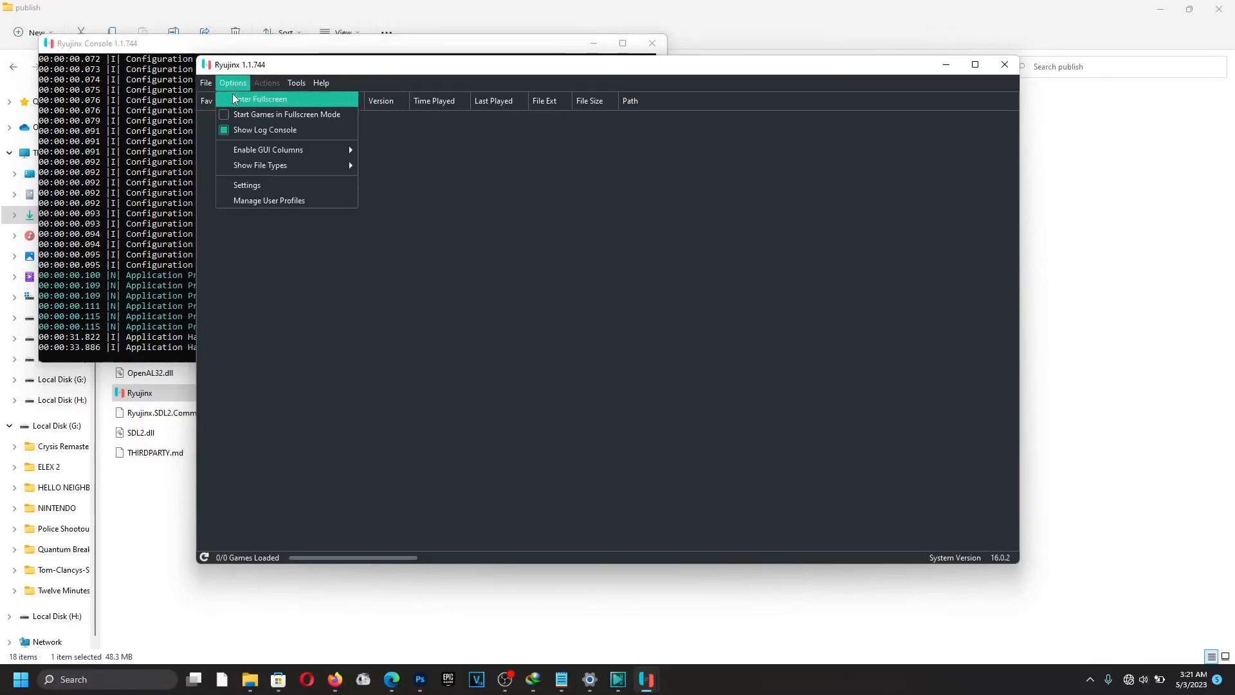
left_click(265, 182)
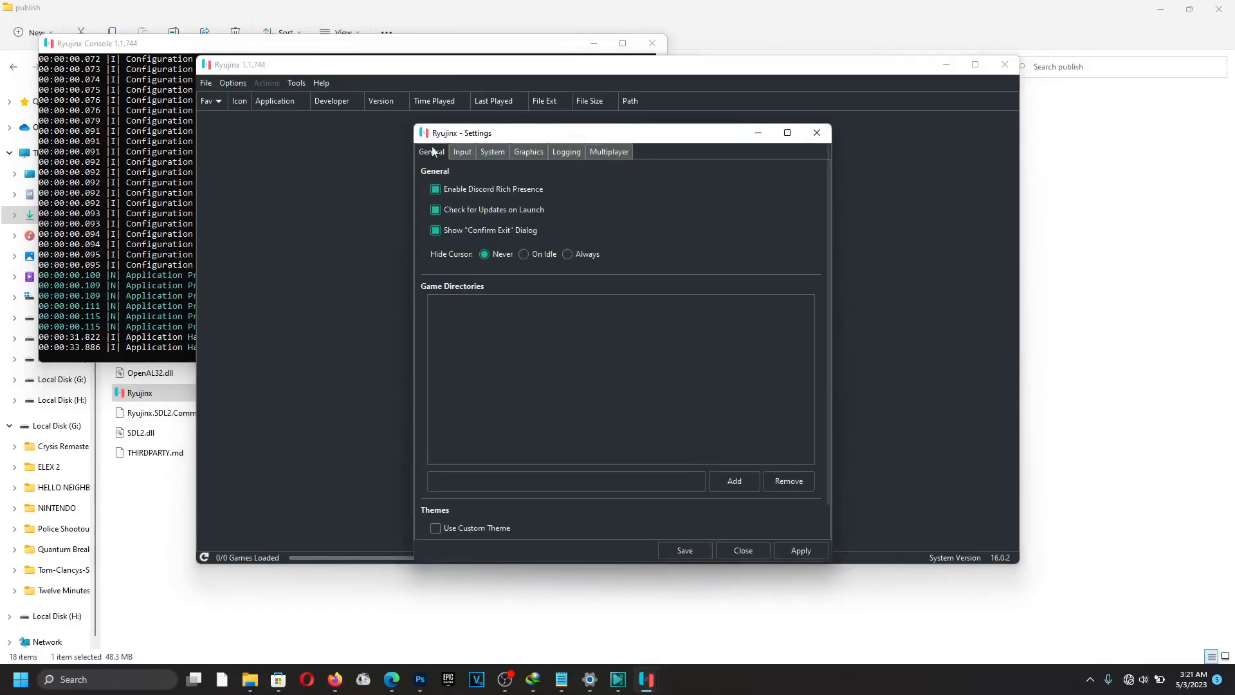
left_click(461, 151)
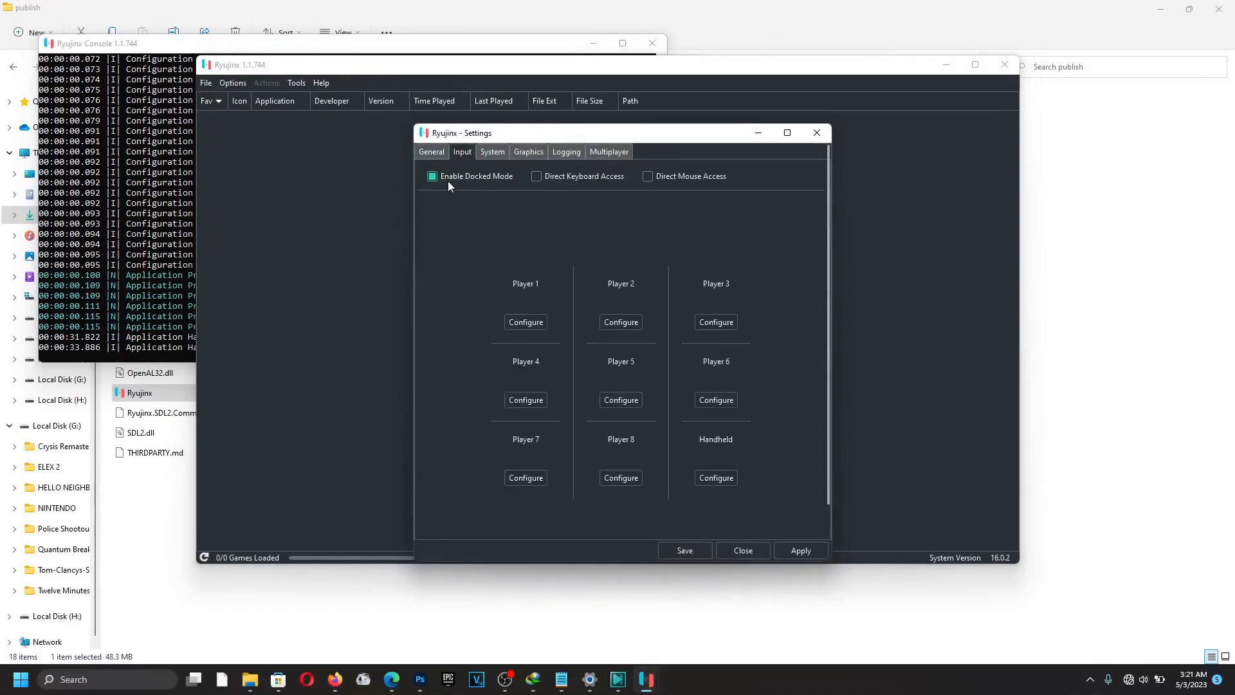
Configure Player 1 to use the F310 gamepad as a Pro Controller.
left_click(531, 323)
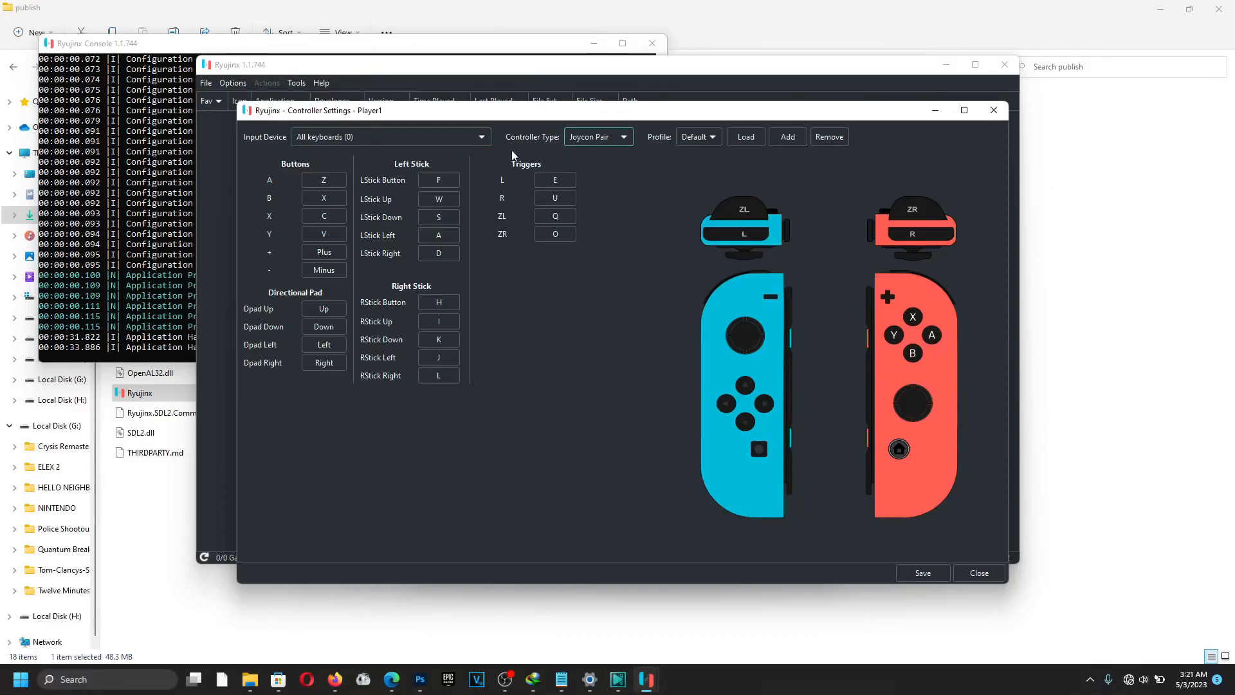
left_click(319, 138)
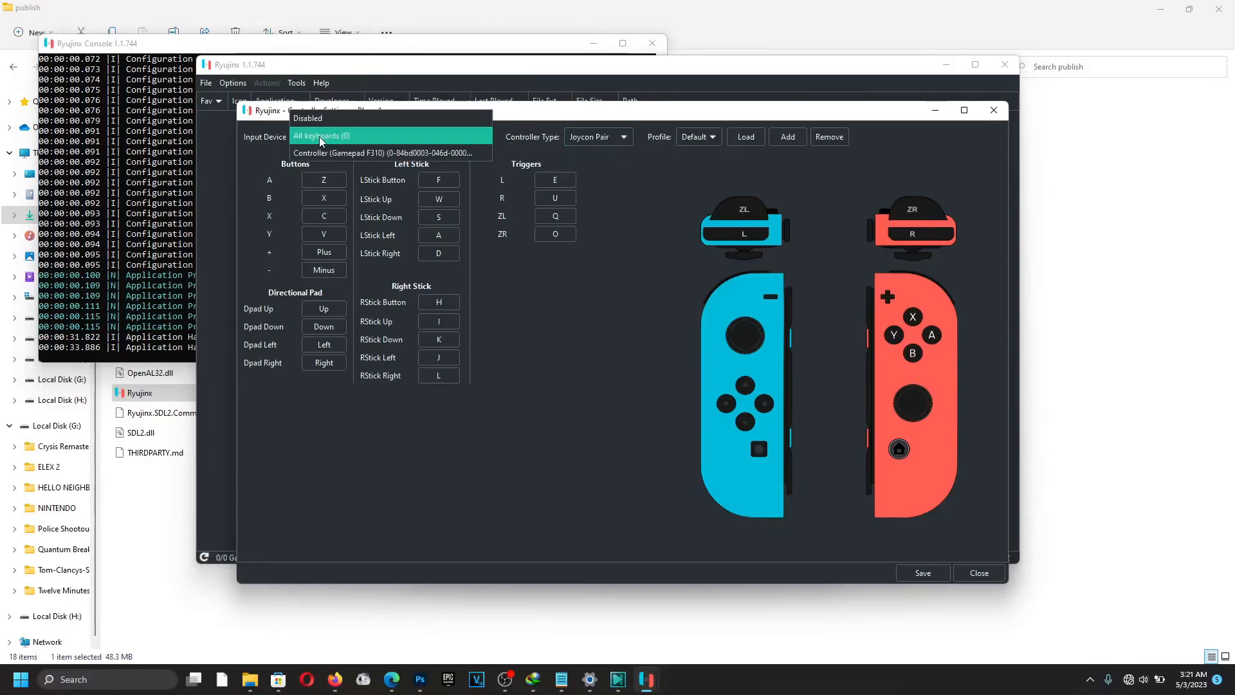
left_click(328, 155)
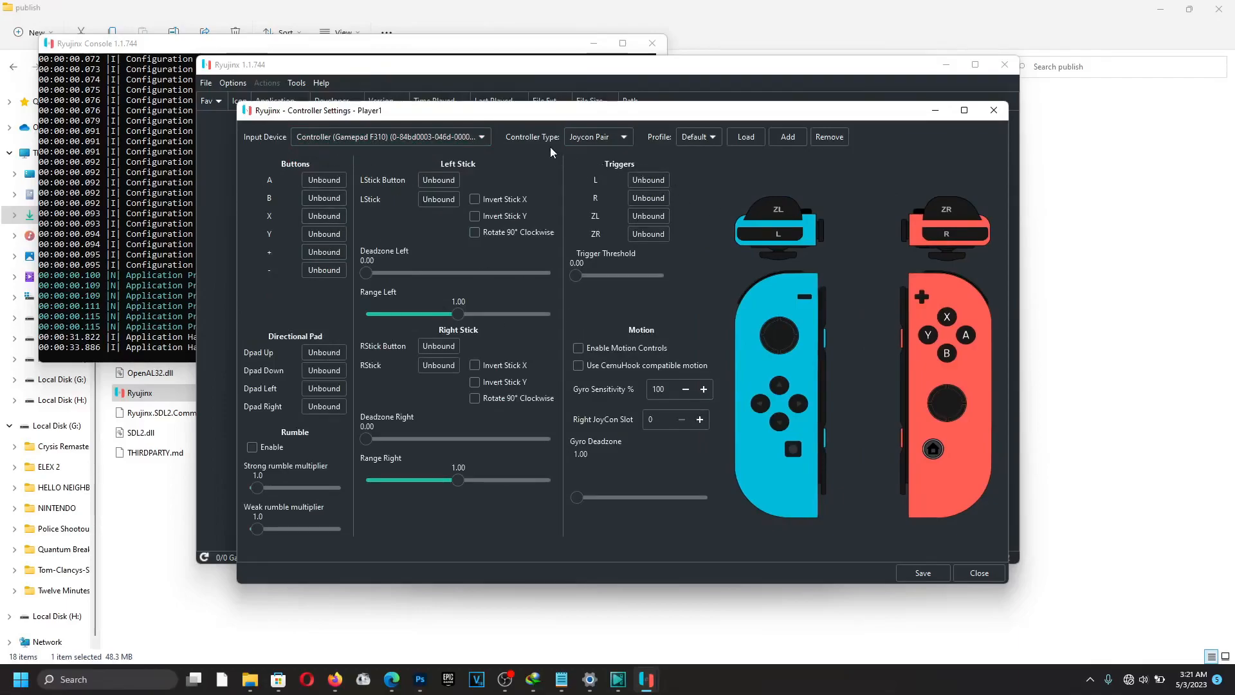
left_click(582, 137)
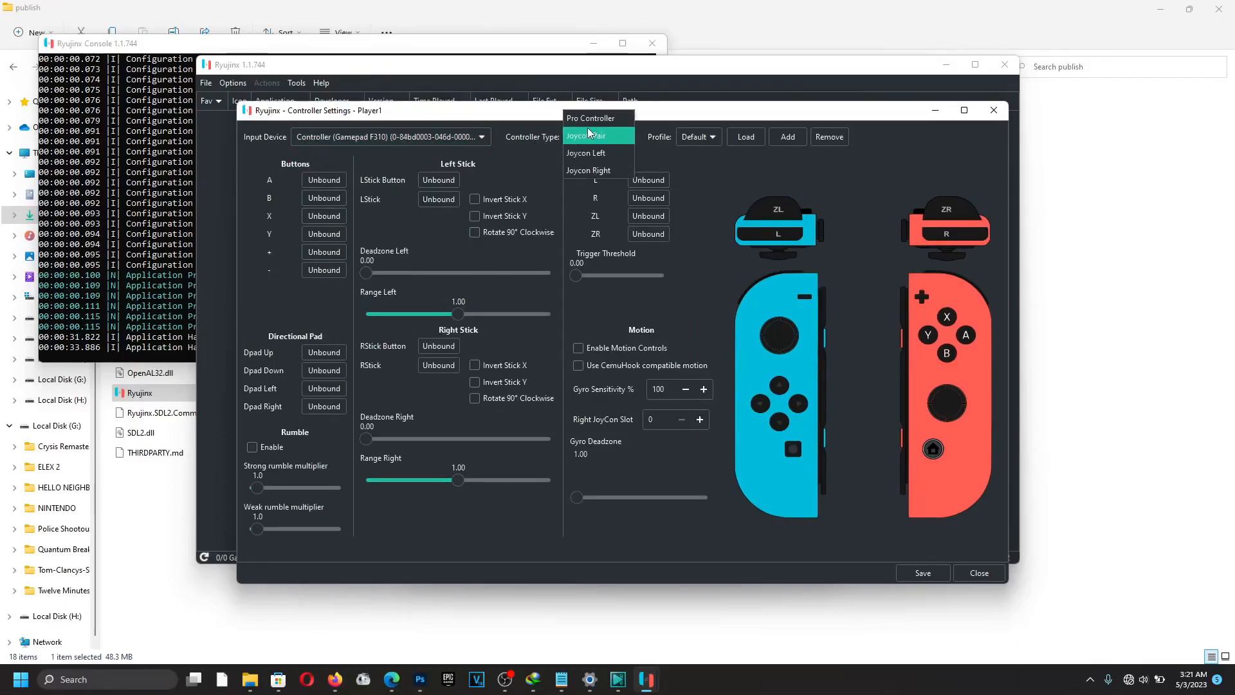
left_click(589, 120)
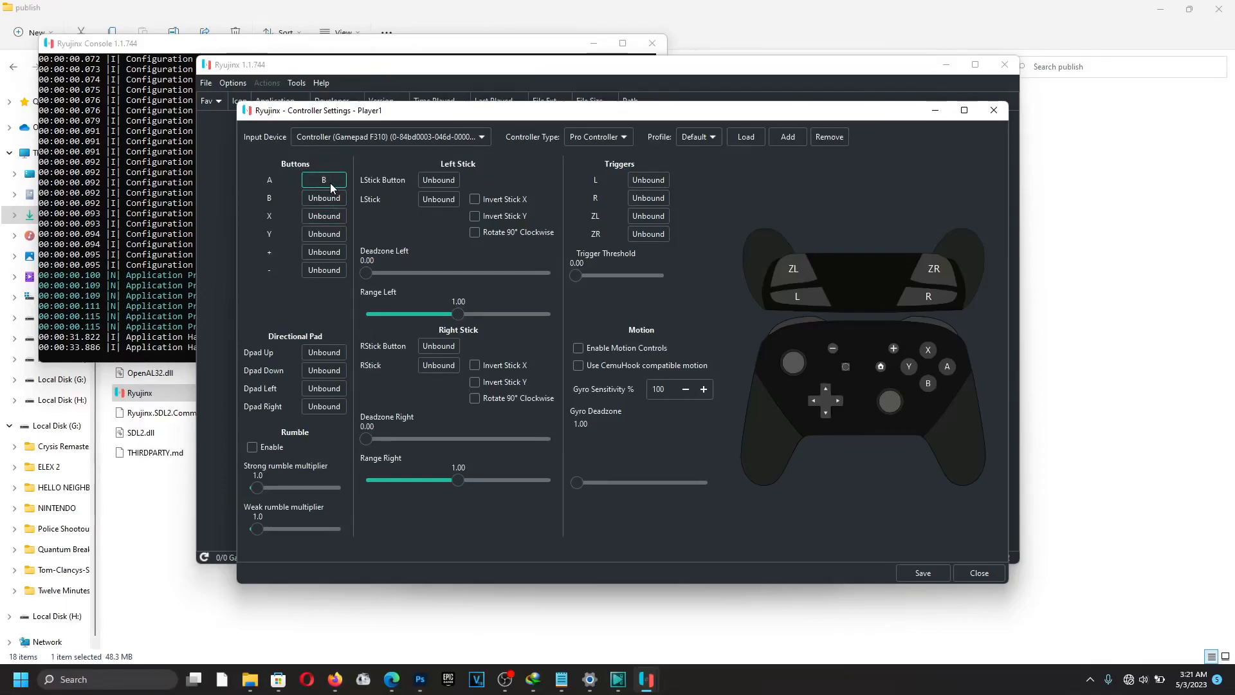
Remap B to the gamepad's A, bind Dpad Up, and enable rumble.
left_click(325, 198)
left_click(315, 353)
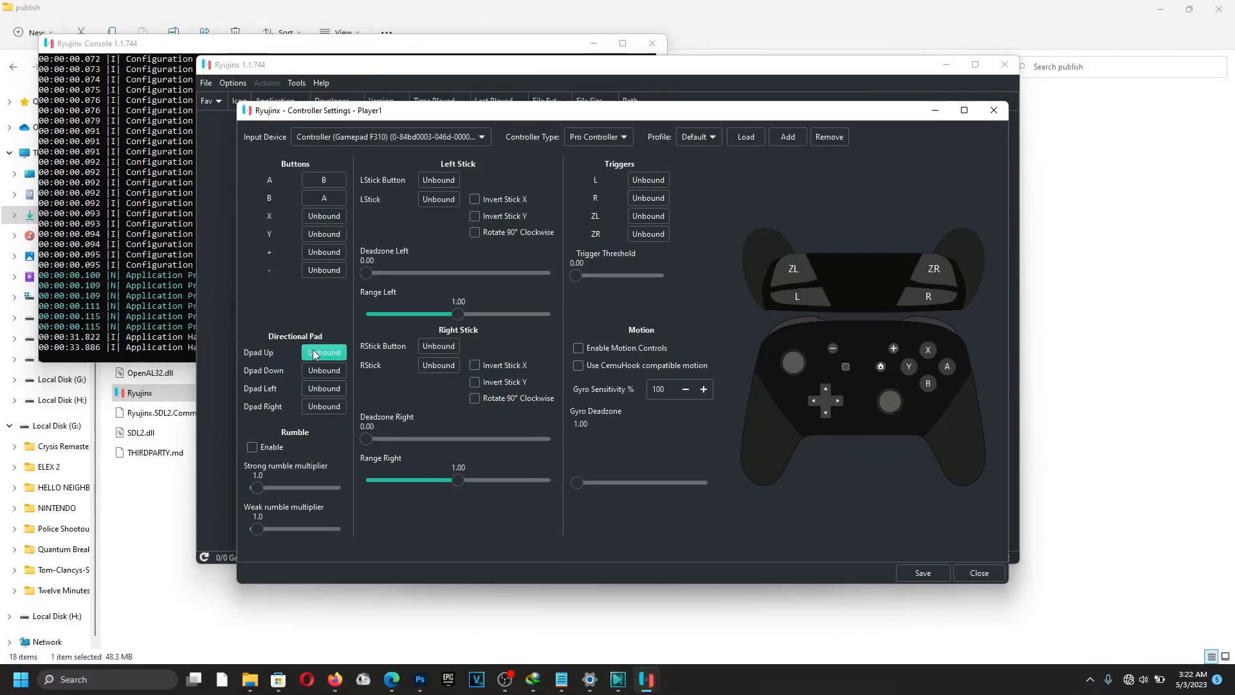
left_click(270, 453)
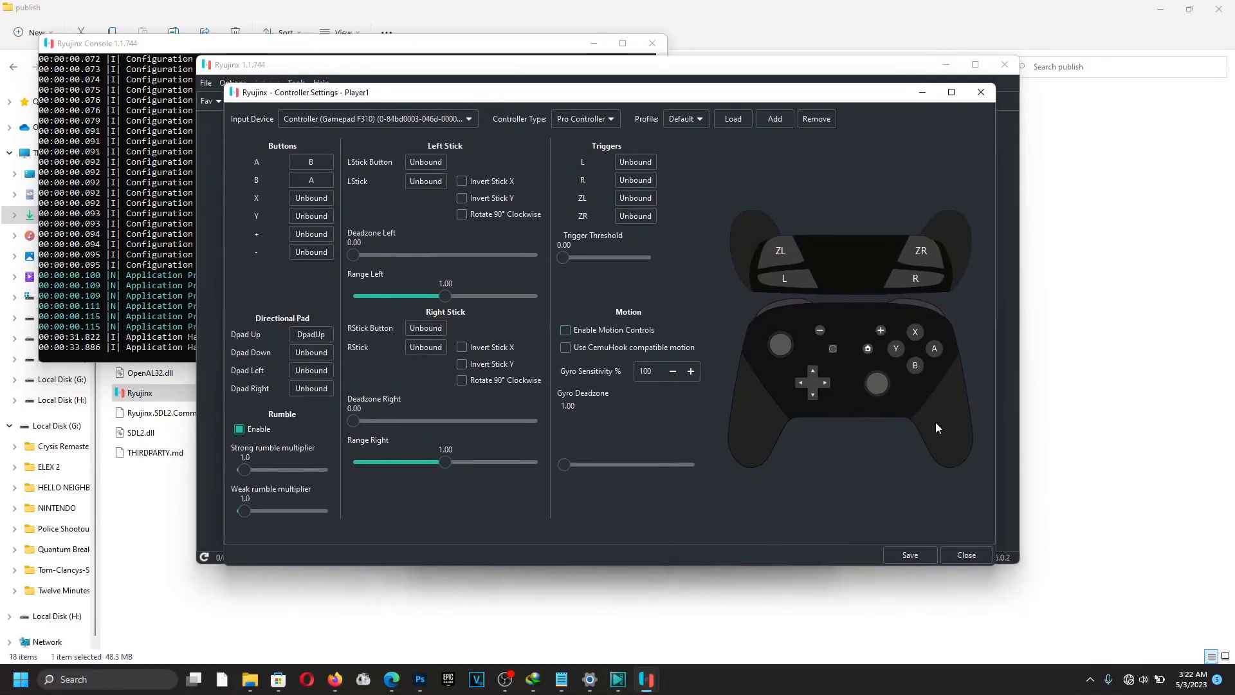
Save the mapping as a new controller profile named 'PAD' and close it.
left_click(909, 555)
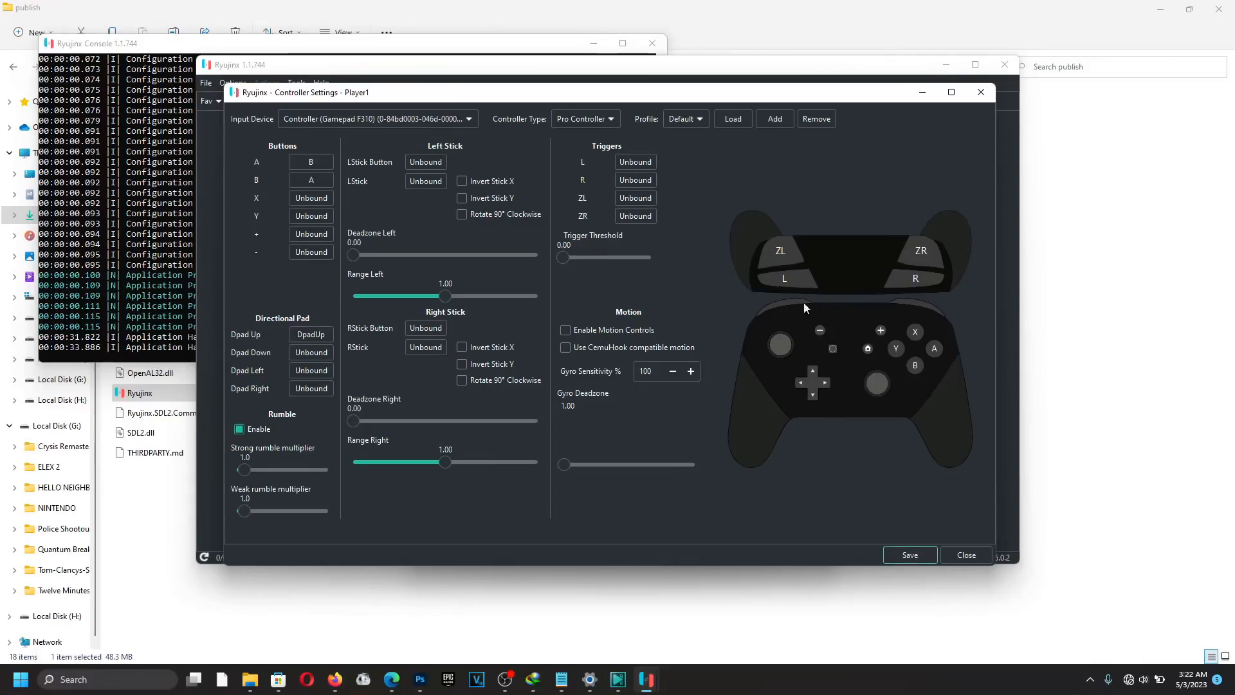
left_click(774, 120)
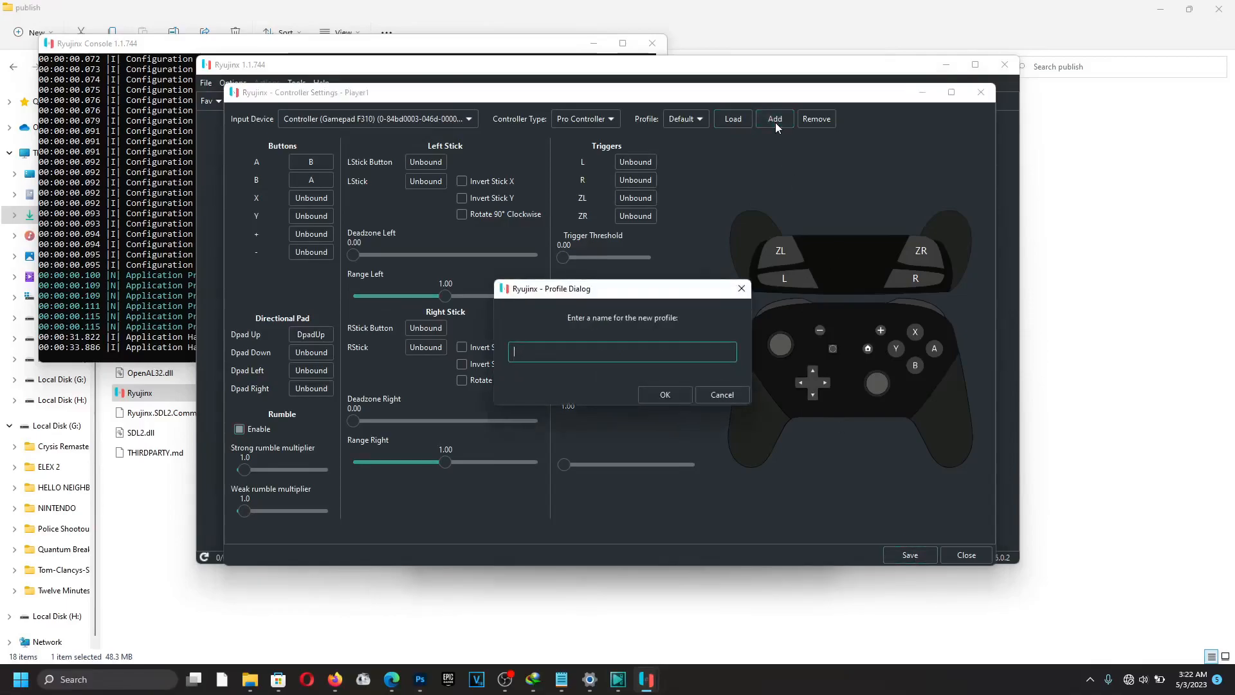
type("PAD")
left_click(665, 395)
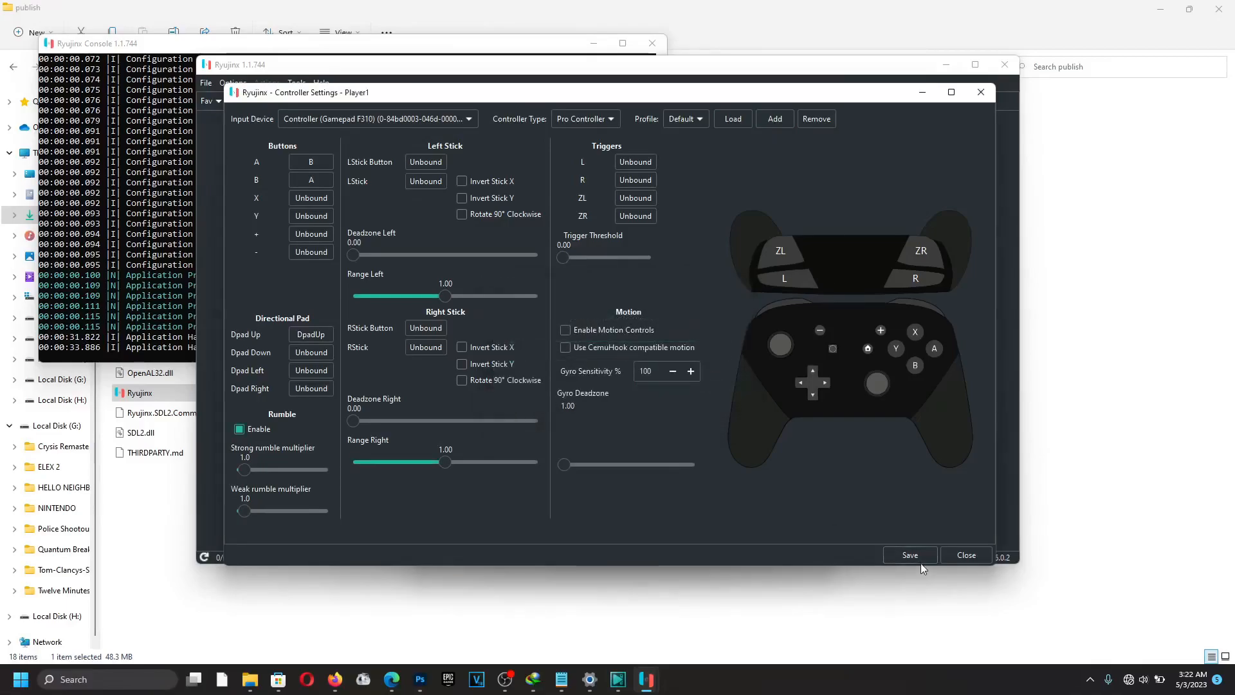
left_click(919, 558)
Apply the input settings and keep the NVIDIA GeForce GTX 1070 as preferred GPU.
left_click(790, 548)
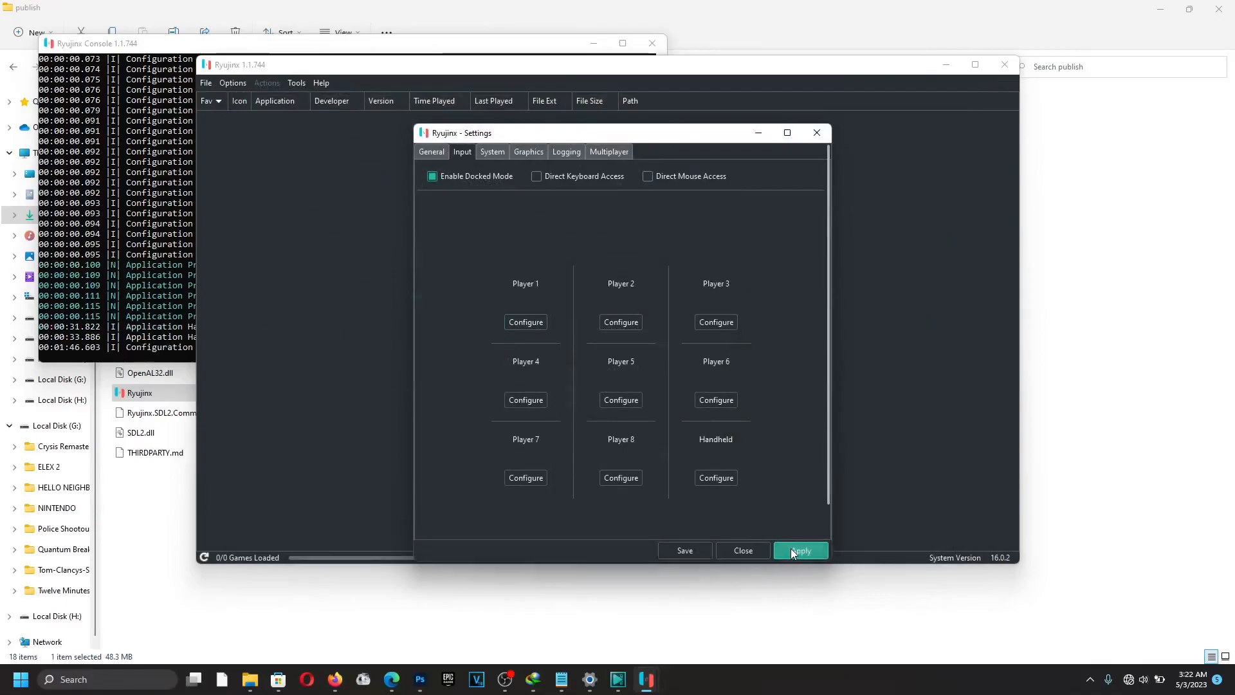
left_click(493, 153)
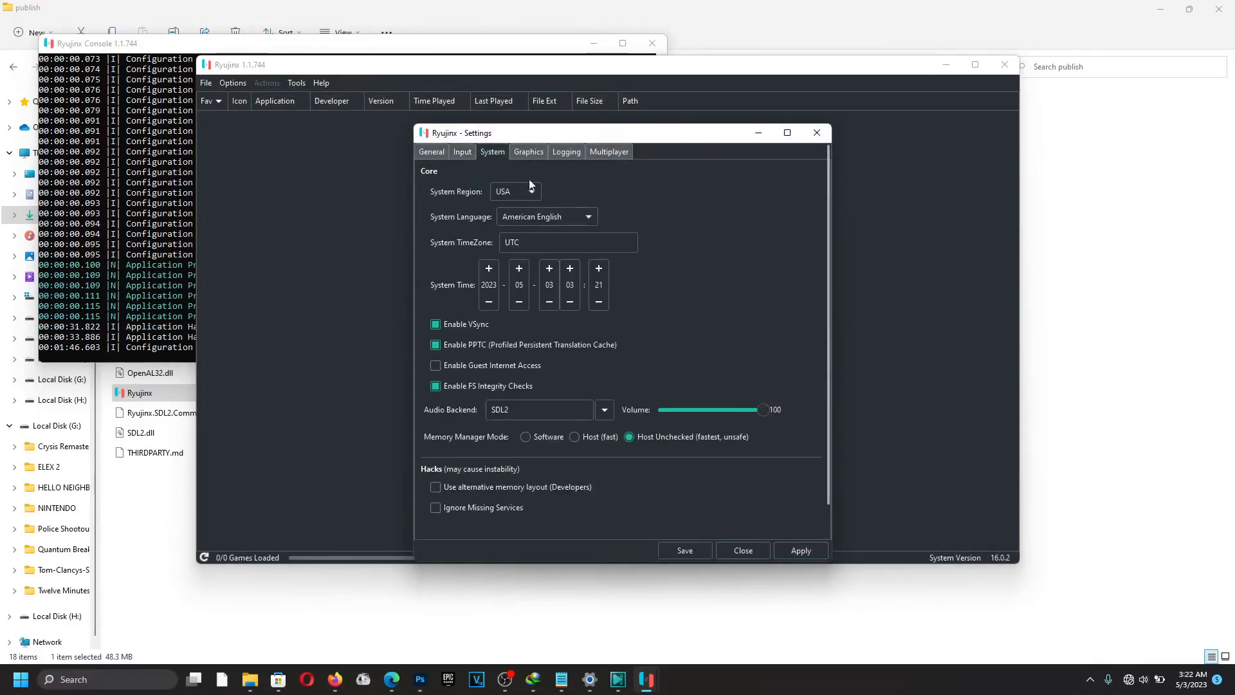
left_click(527, 152)
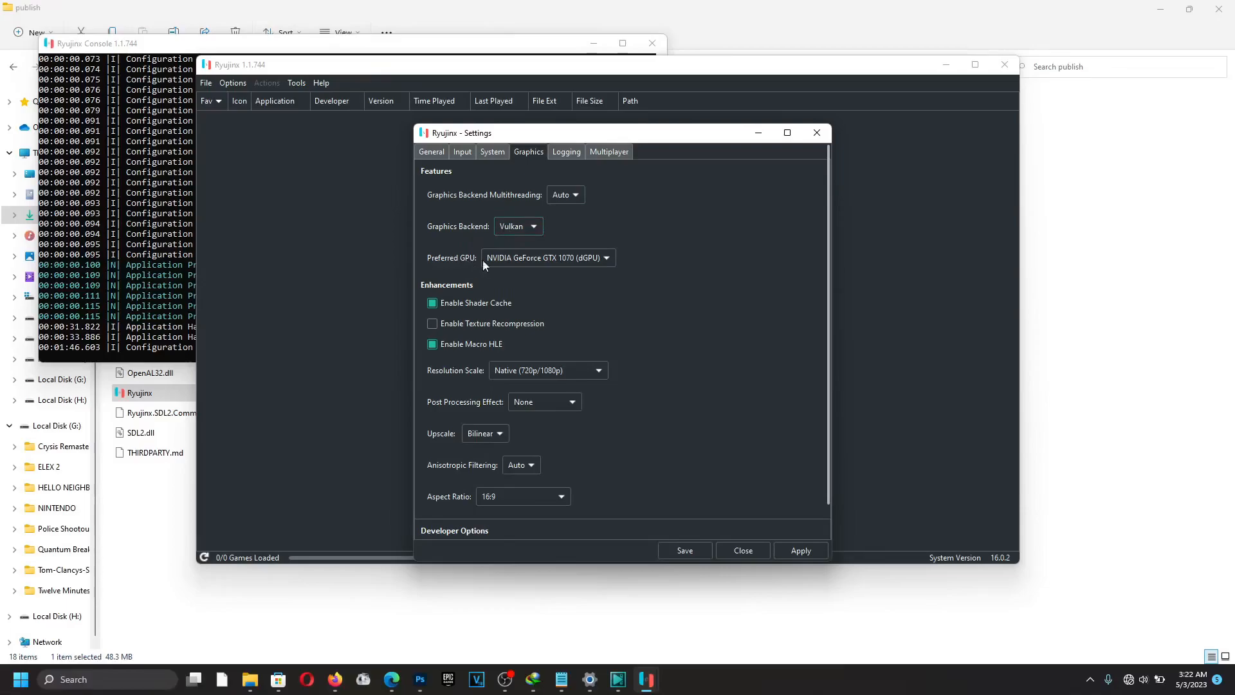
left_click(502, 264)
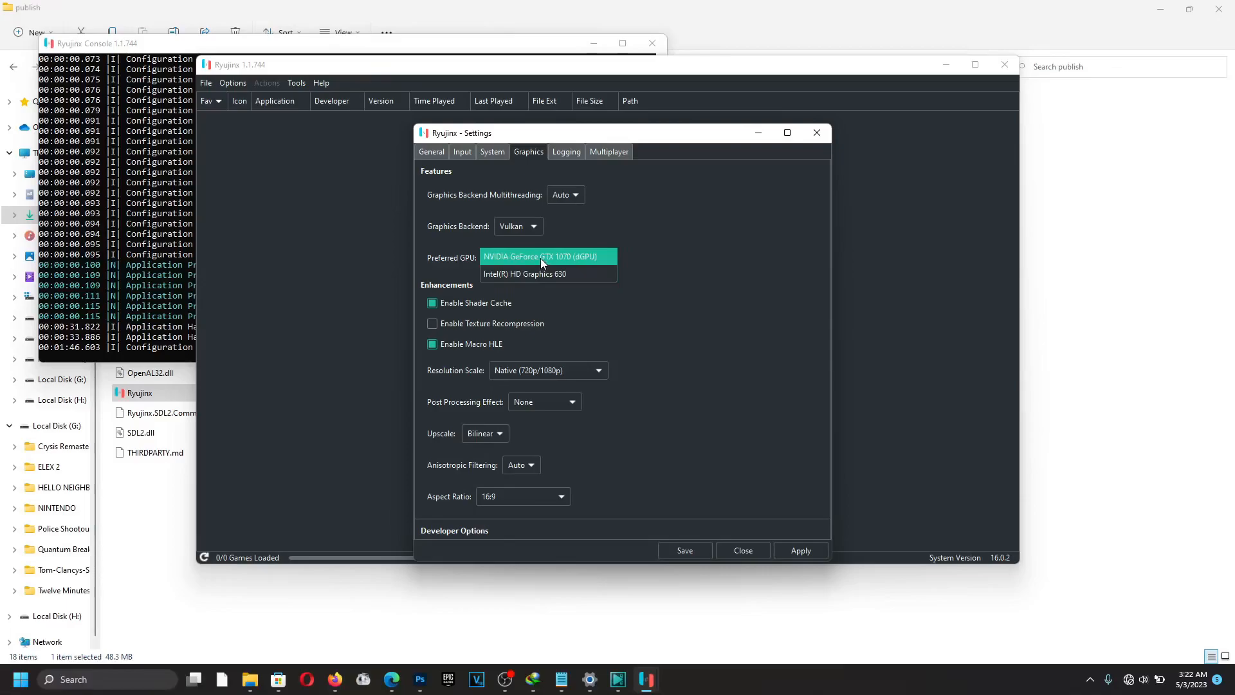
left_click(541, 258)
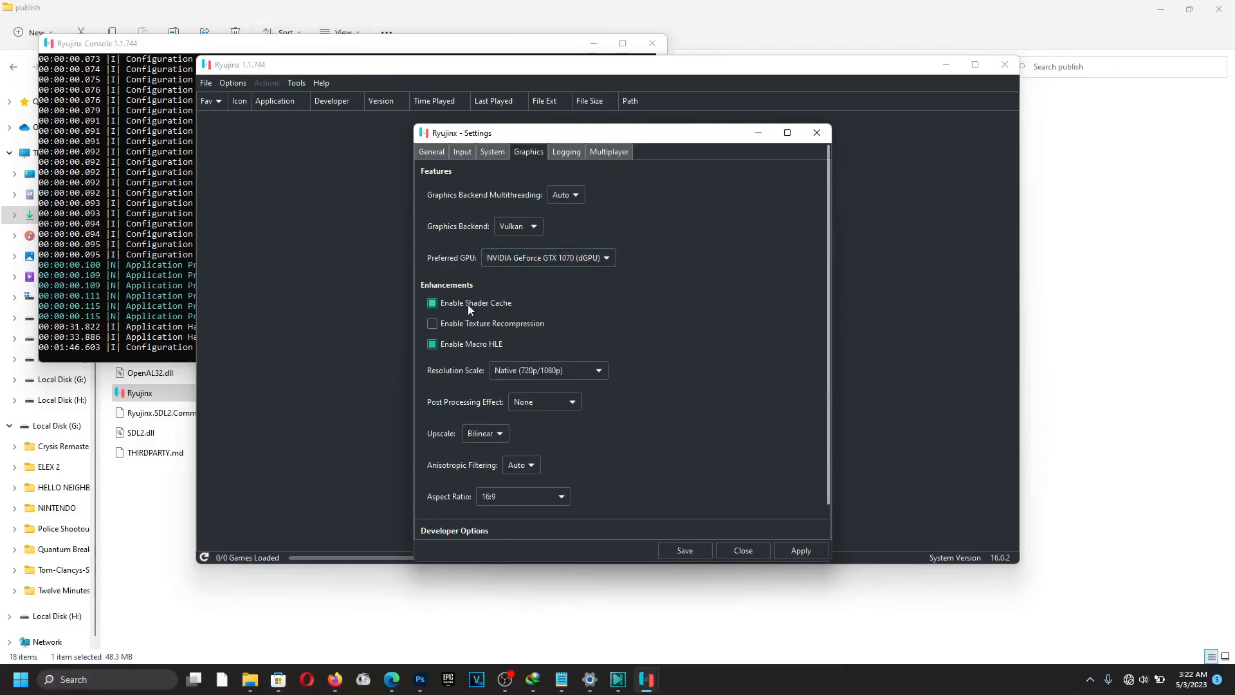
Keep the resolution scale at Native, then go back to the General page.
left_click(508, 373)
left_click(612, 342)
scroll(589, 431, "down", 1)
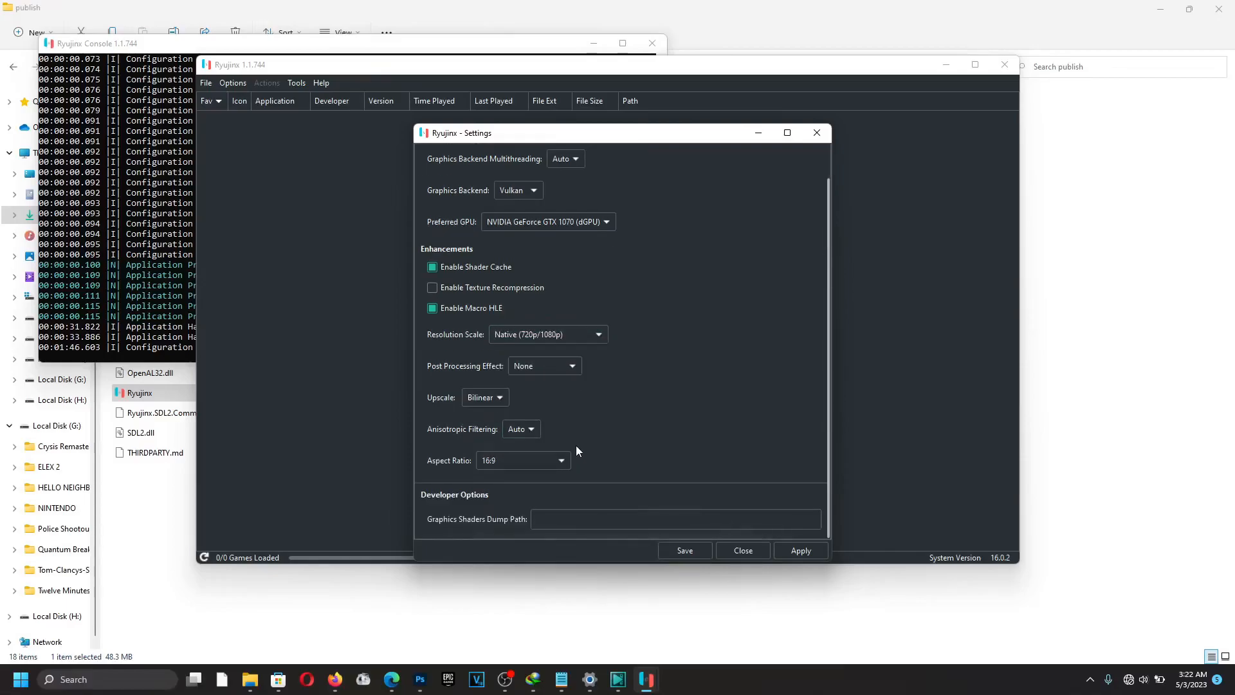
scroll(576, 445, "up", 1)
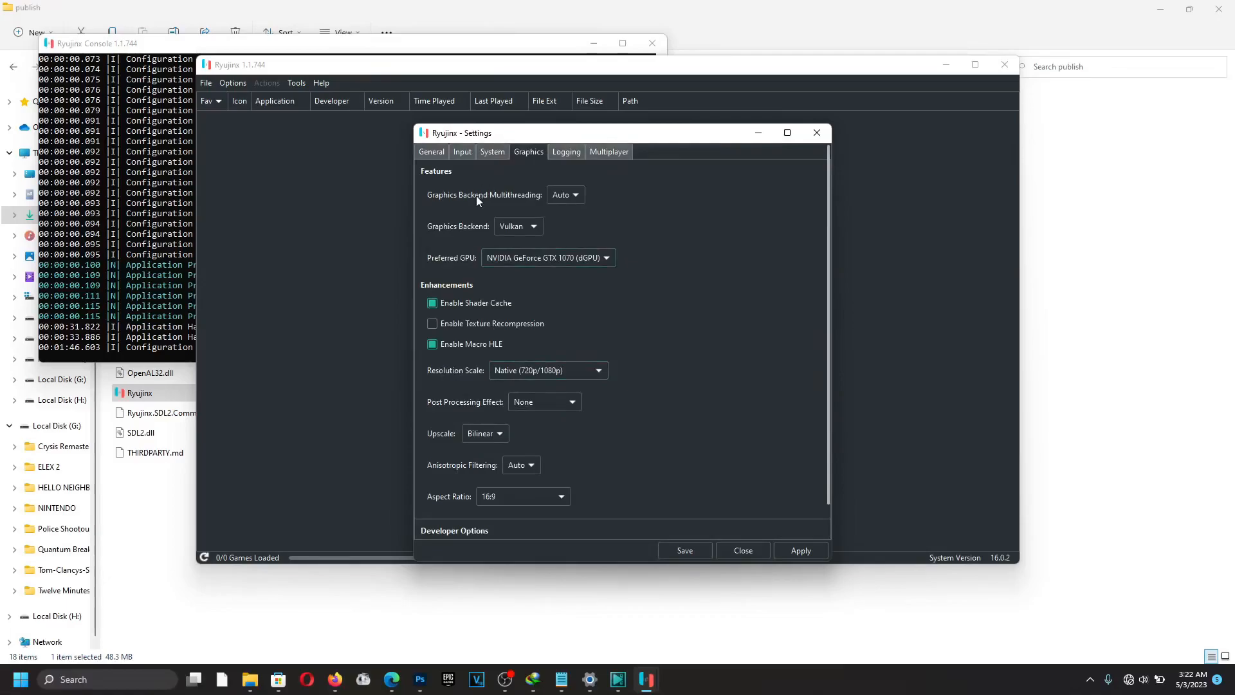
left_click(438, 153)
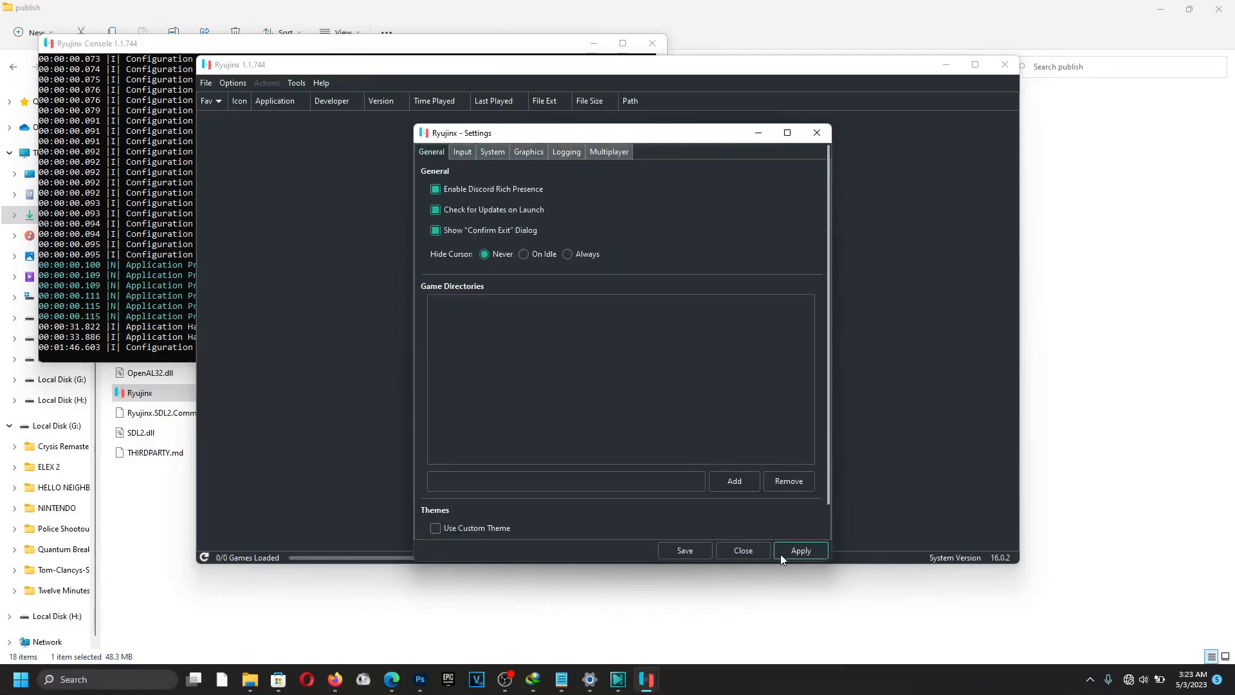
Add G:\NINTENDO as a game directory and apply so the five games load.
left_click(730, 484)
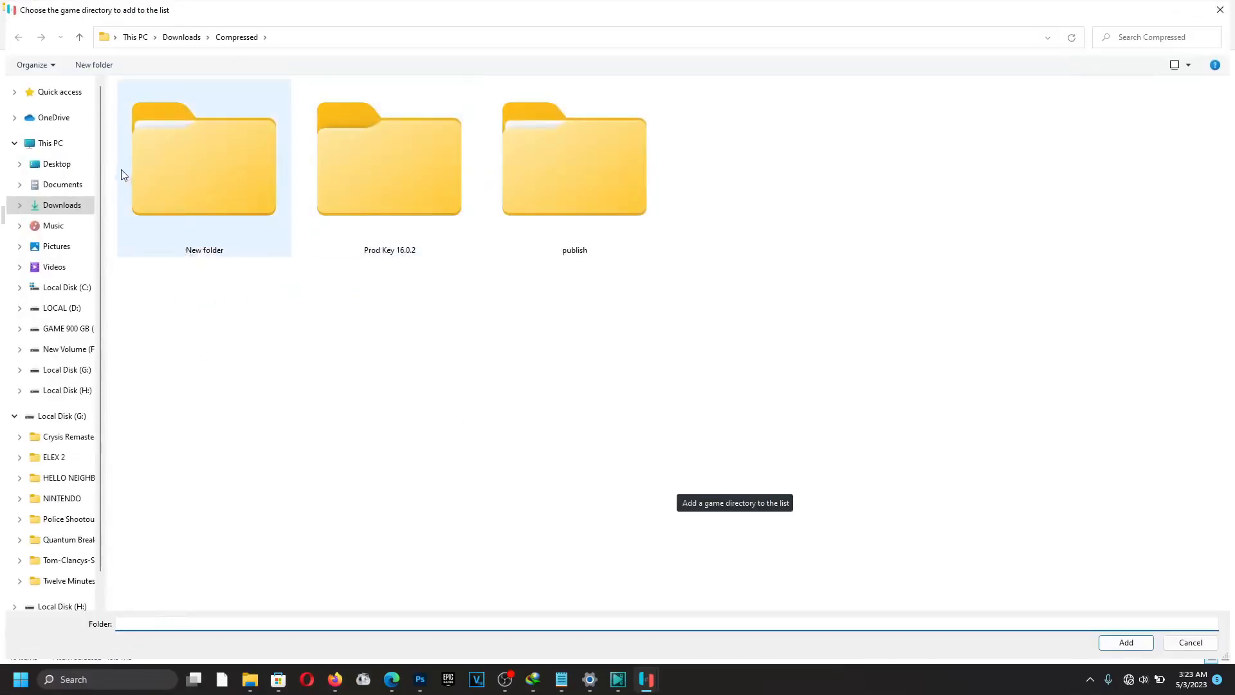
left_click(70, 149)
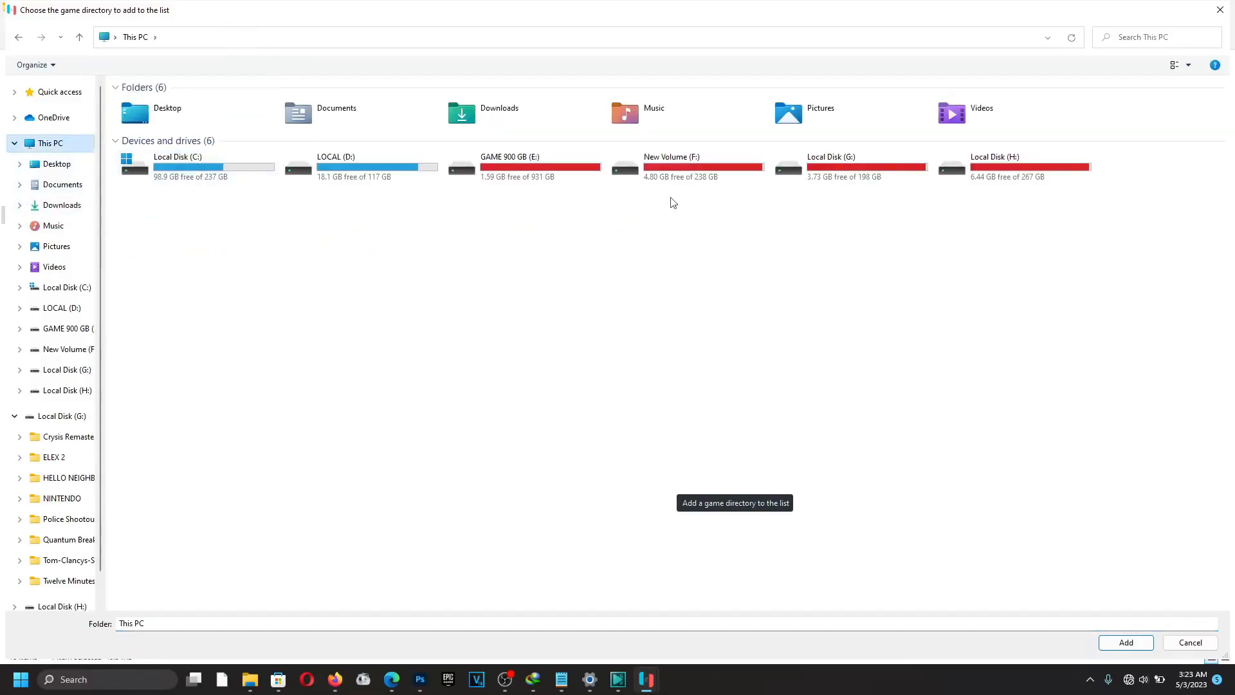
double_click(838, 176)
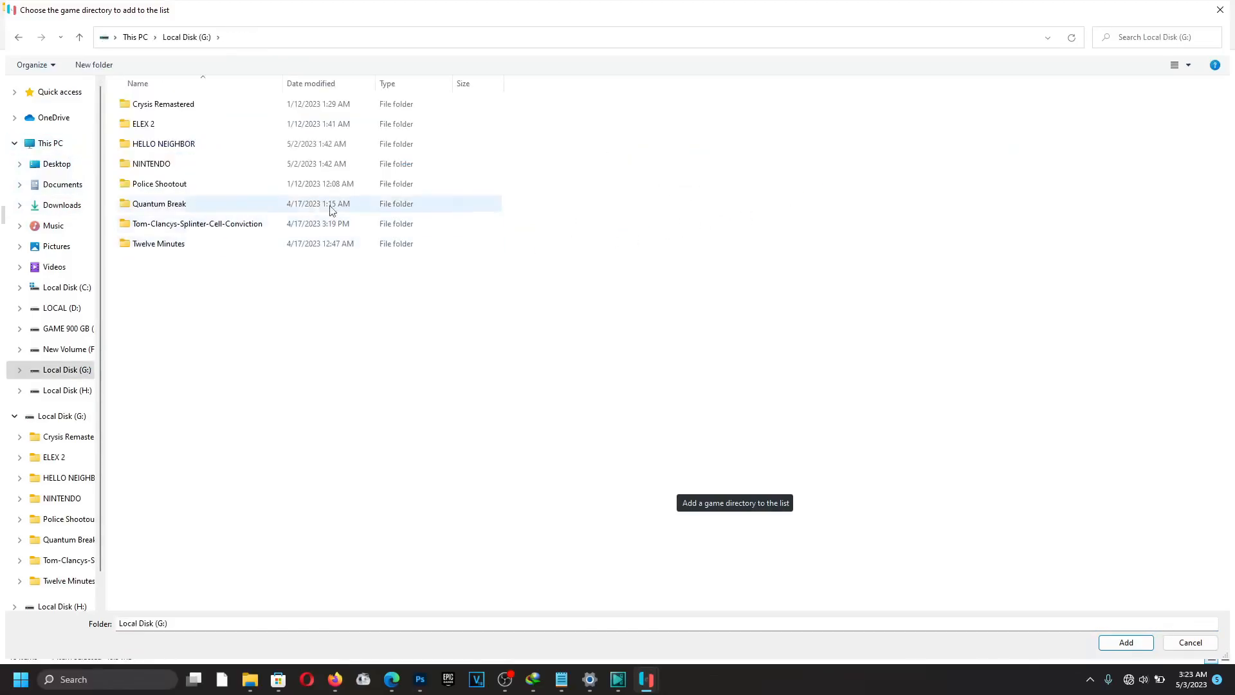
left_click(168, 168)
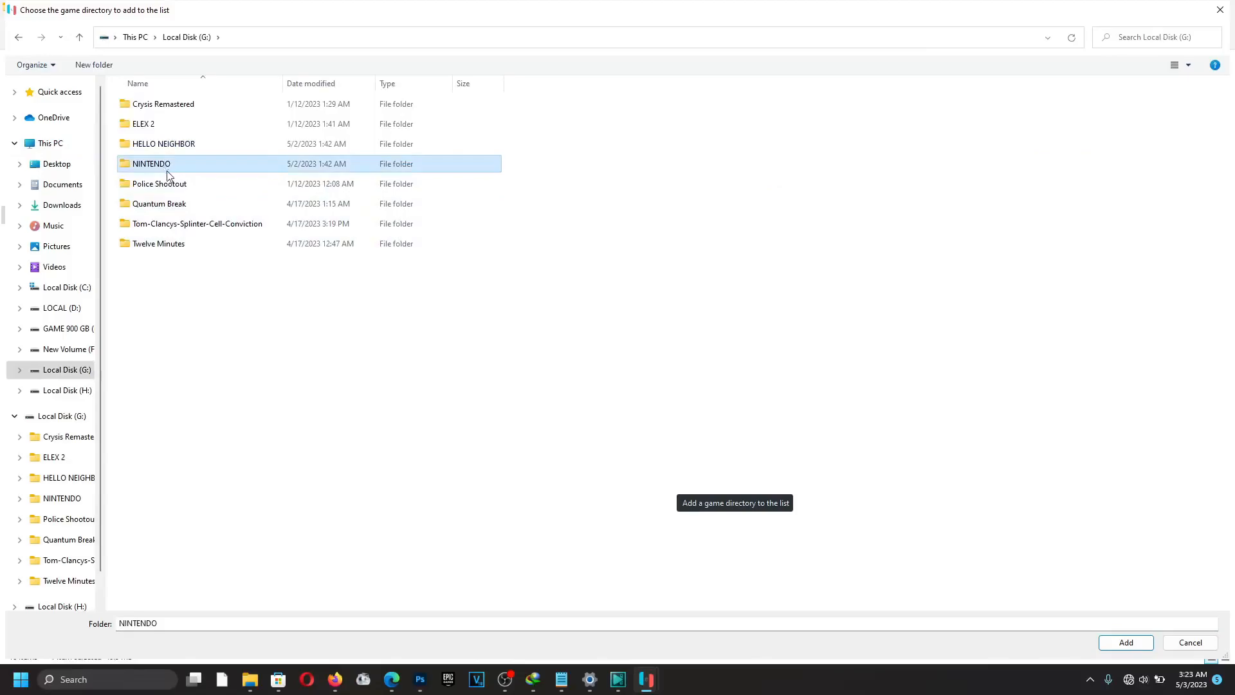
left_click(1125, 642)
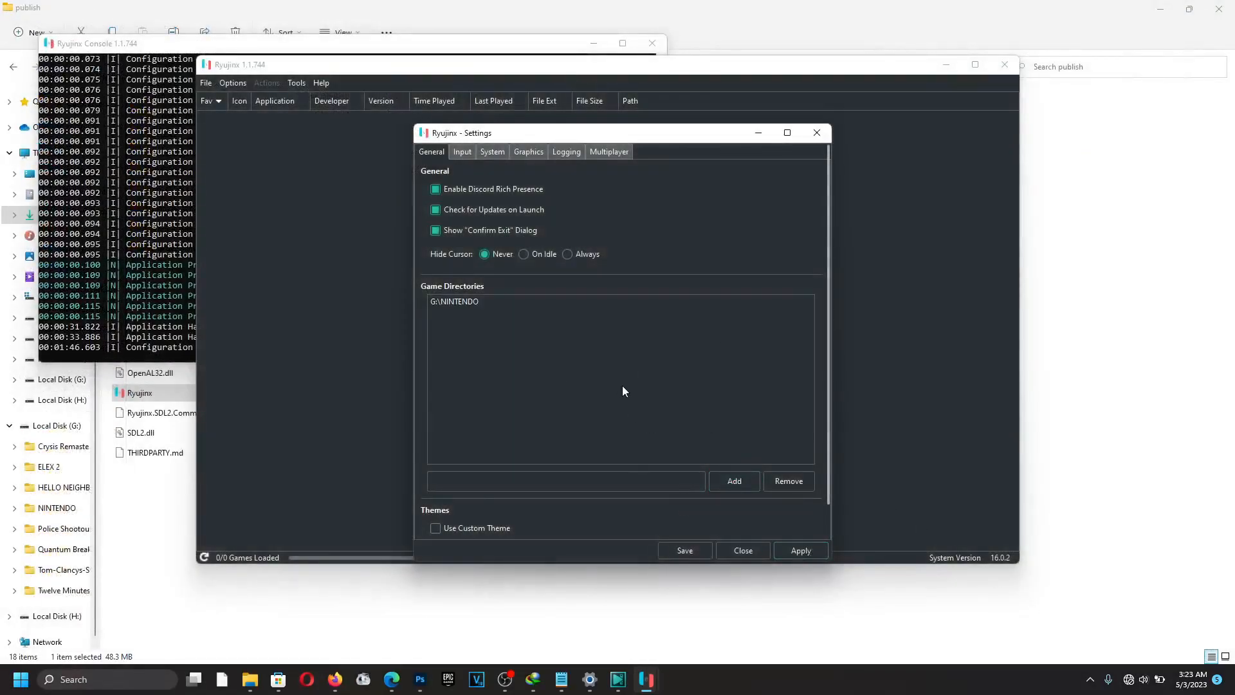
left_click(797, 551)
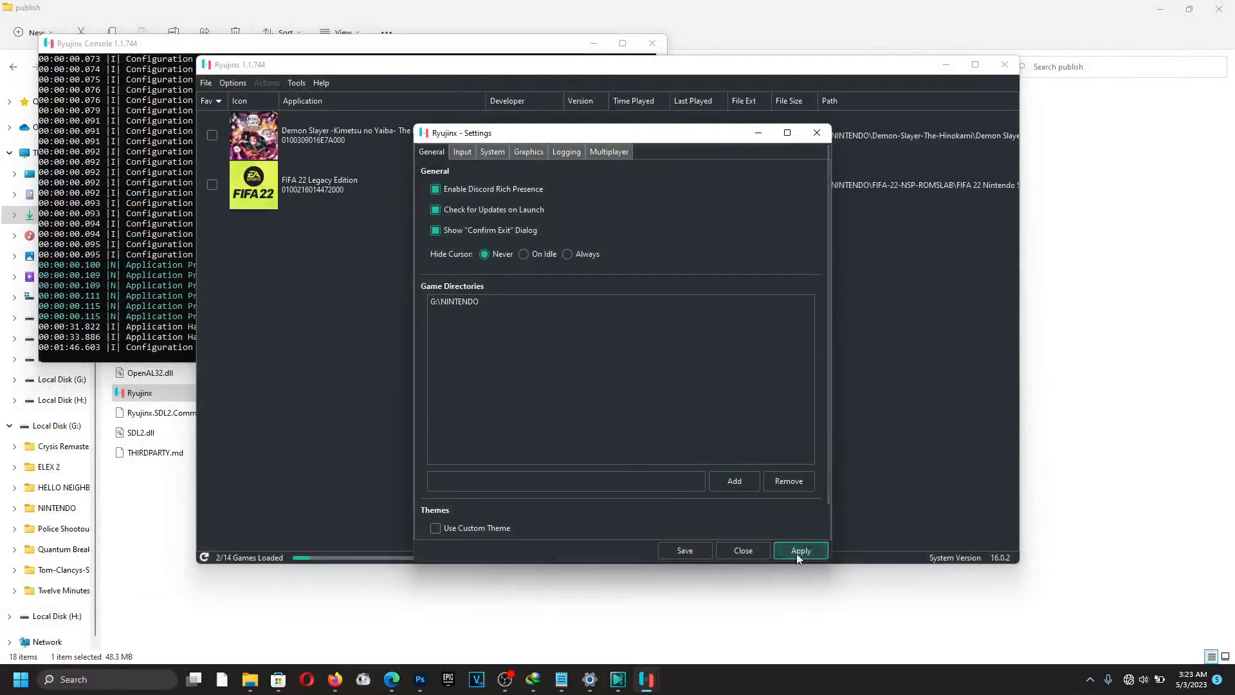
Save the settings, then select Super Mario Odyssey, Mario Kart 8 Deluxe and Demon Slayer in the library.
left_click(688, 550)
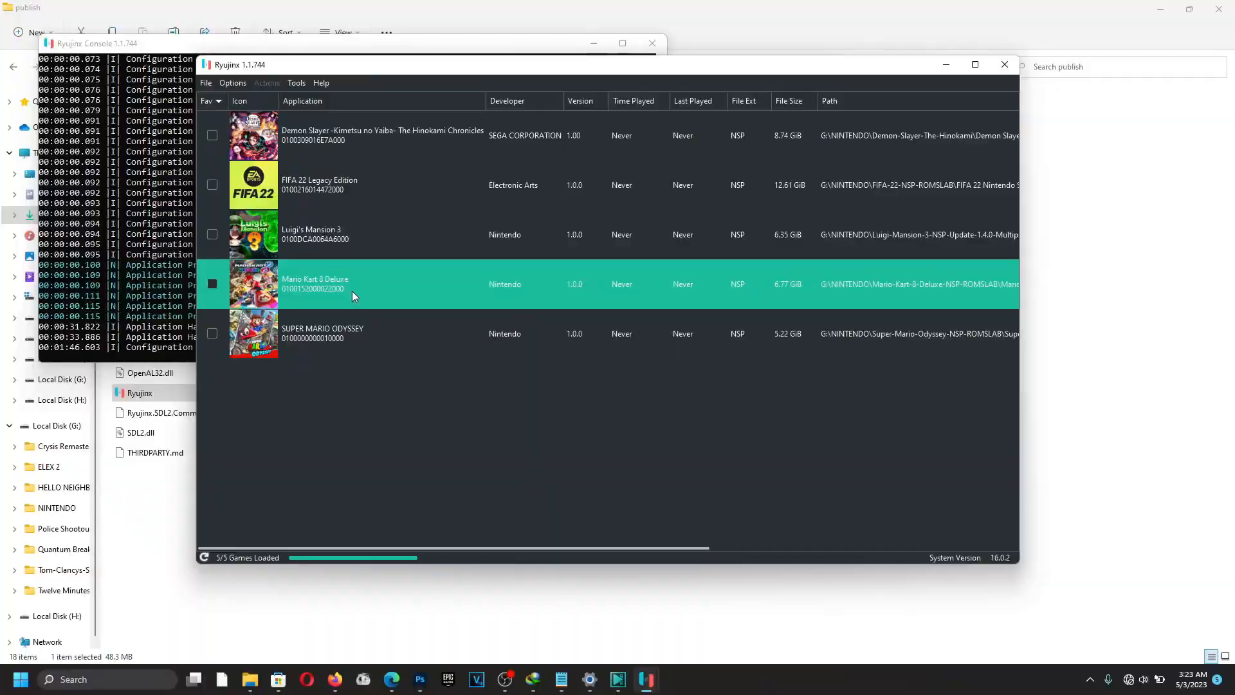
left_click(487, 328)
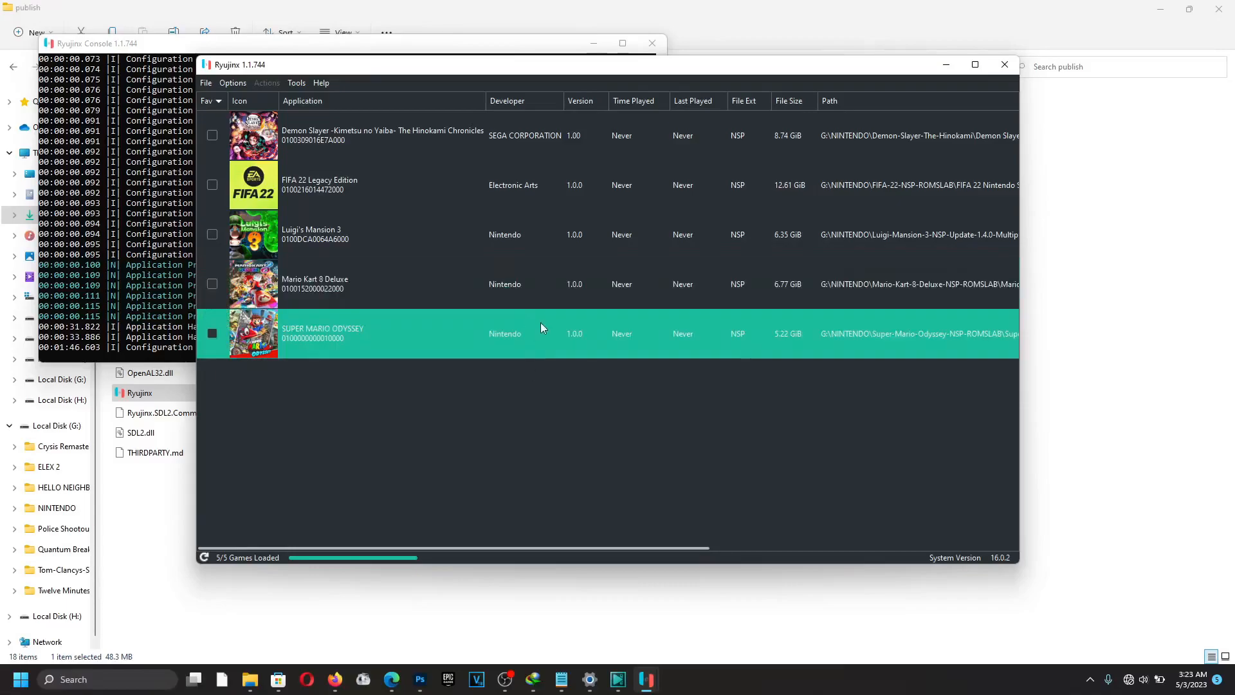
left_click(308, 291)
left_click(476, 152)
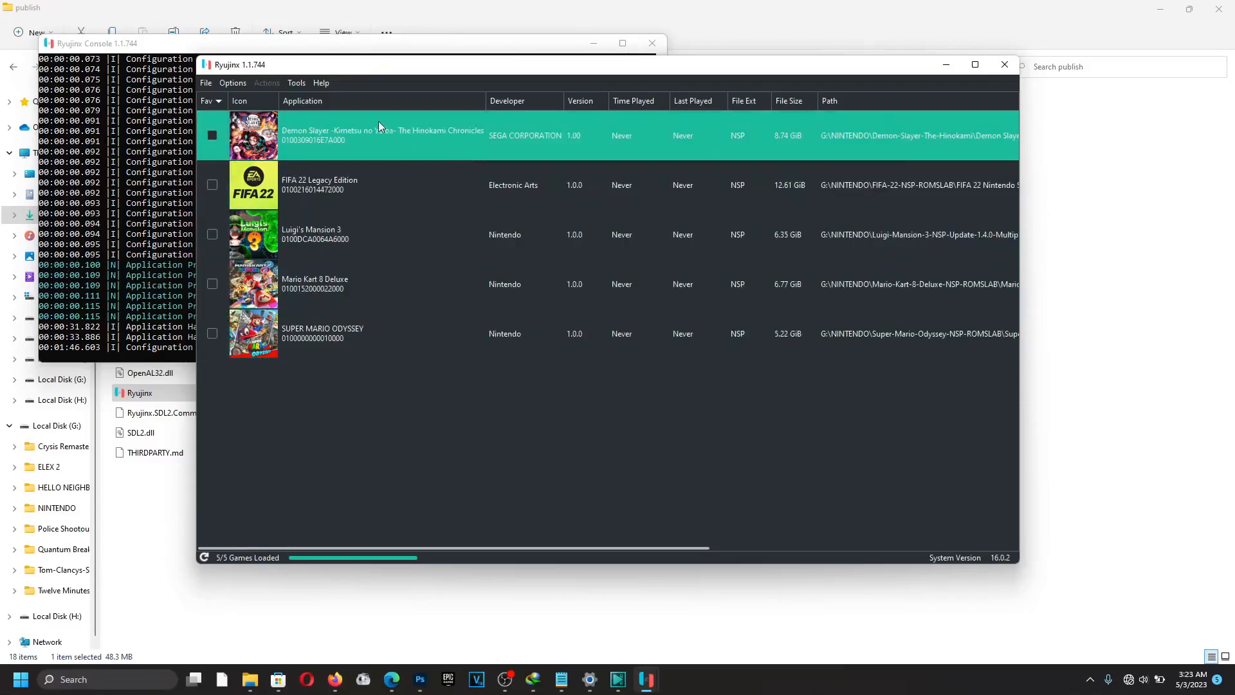